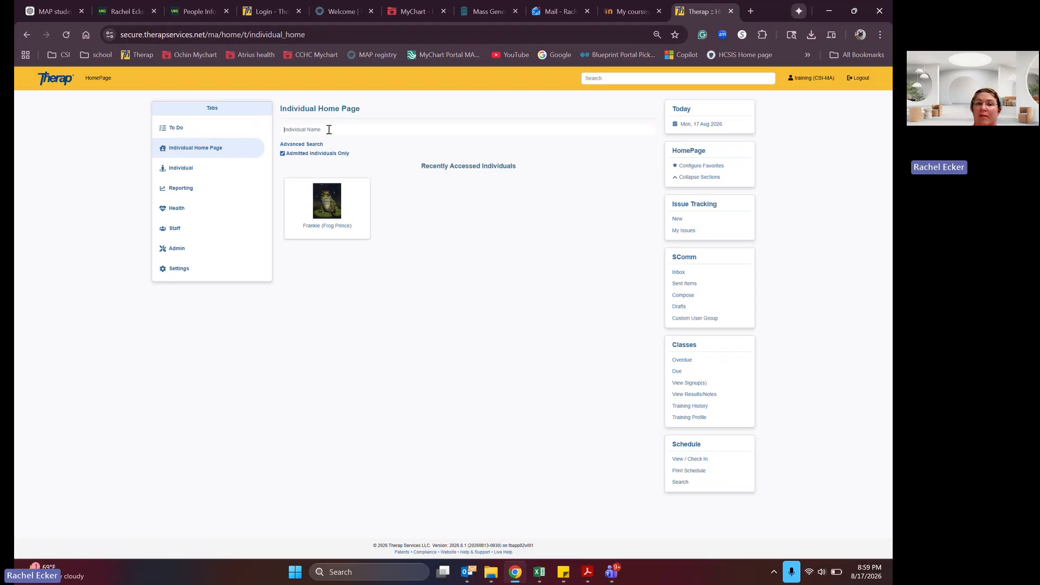
- Find the frog demo individual by first name and open that individual's home page
{"action": "left_click", "coordinate": [329, 130]}
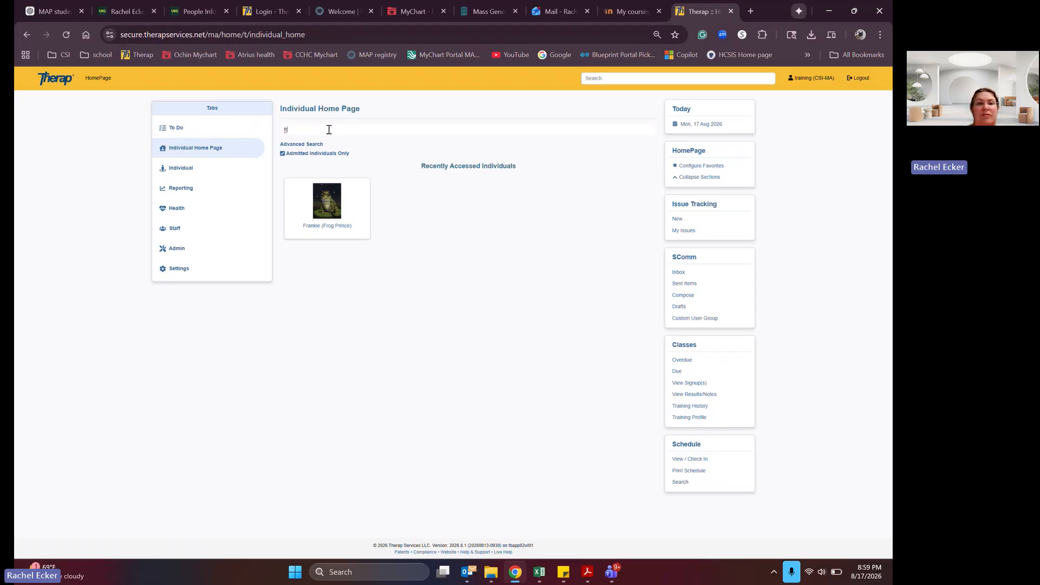
{"action": "type", "text": "frank"}
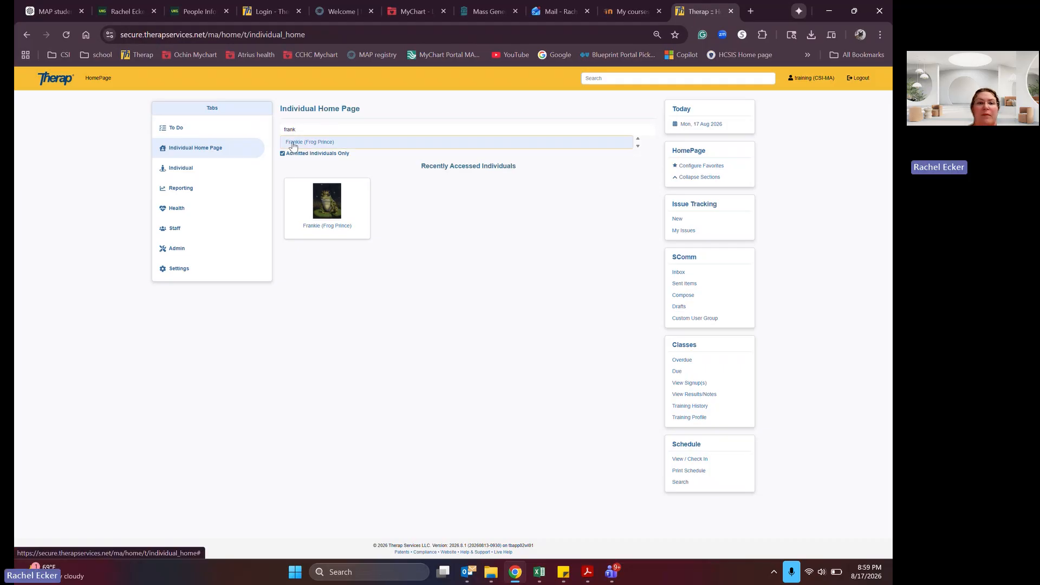
{"action": "left_click", "coordinate": [319, 144]}
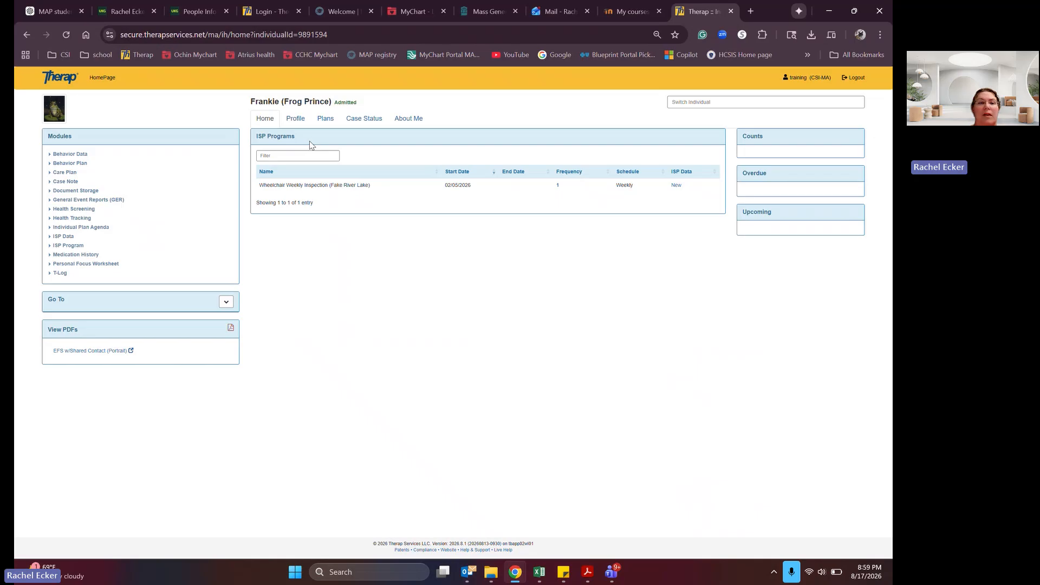
- Start a new Health Tracking appointment record for this individual
{"action": "left_click", "coordinate": [54, 218]}
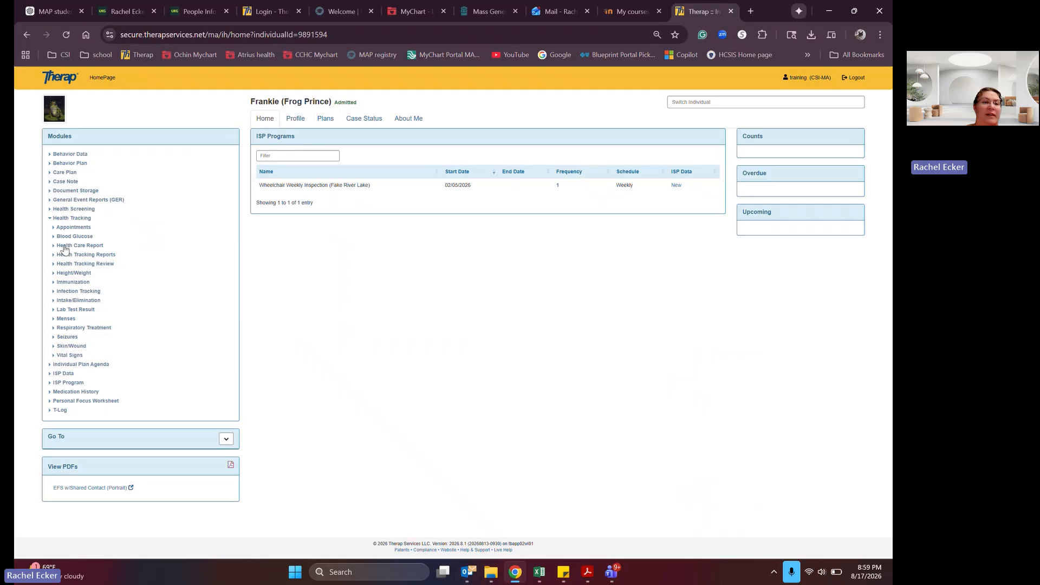
{"action": "left_click", "coordinate": [648, 285]}
{"action": "left_click", "coordinate": [652, 287]}
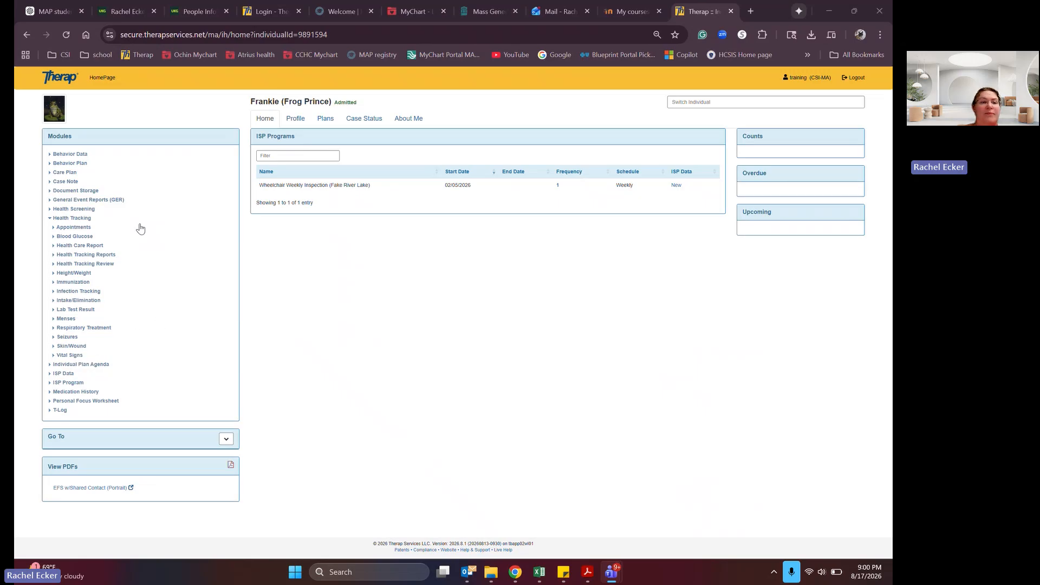
{"action": "left_click", "coordinate": [62, 228]}
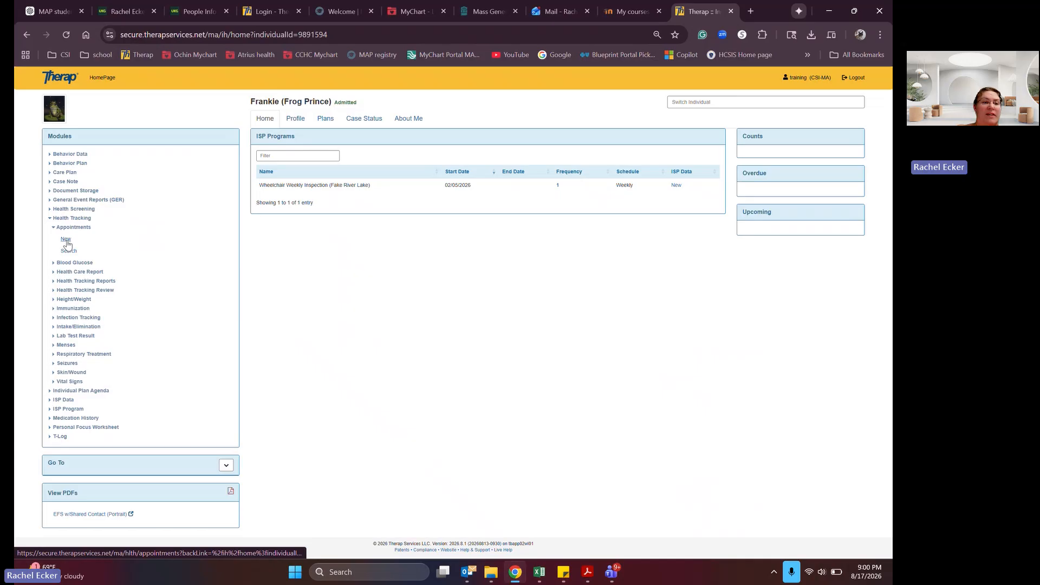
{"action": "left_click", "coordinate": [65, 241]}
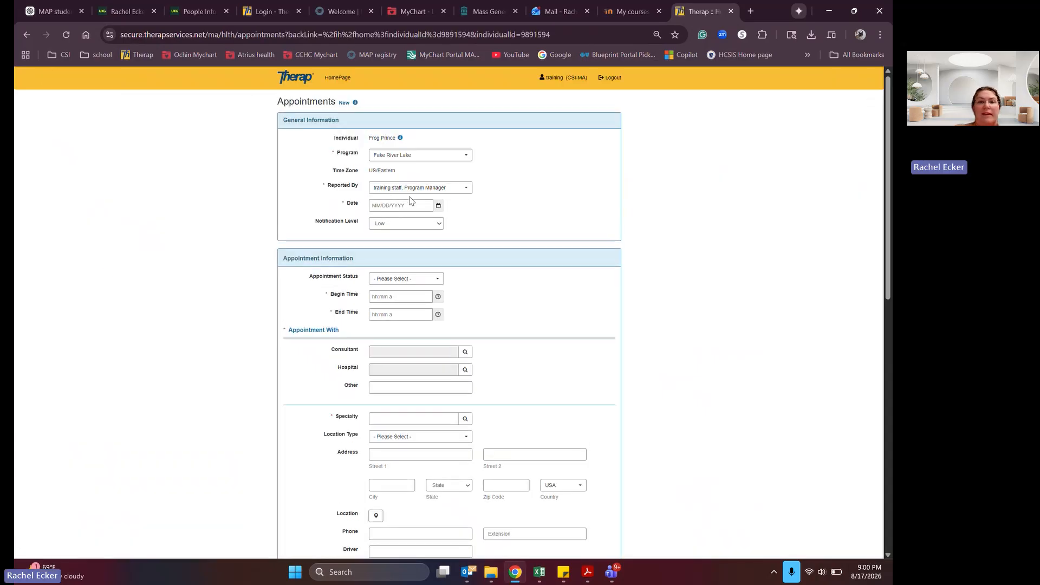
- Set the appointment date to 08/18/2026 and choose Low as the notification level
{"action": "left_click", "coordinate": [375, 206]}
{"action": "left_click", "coordinate": [439, 206]}
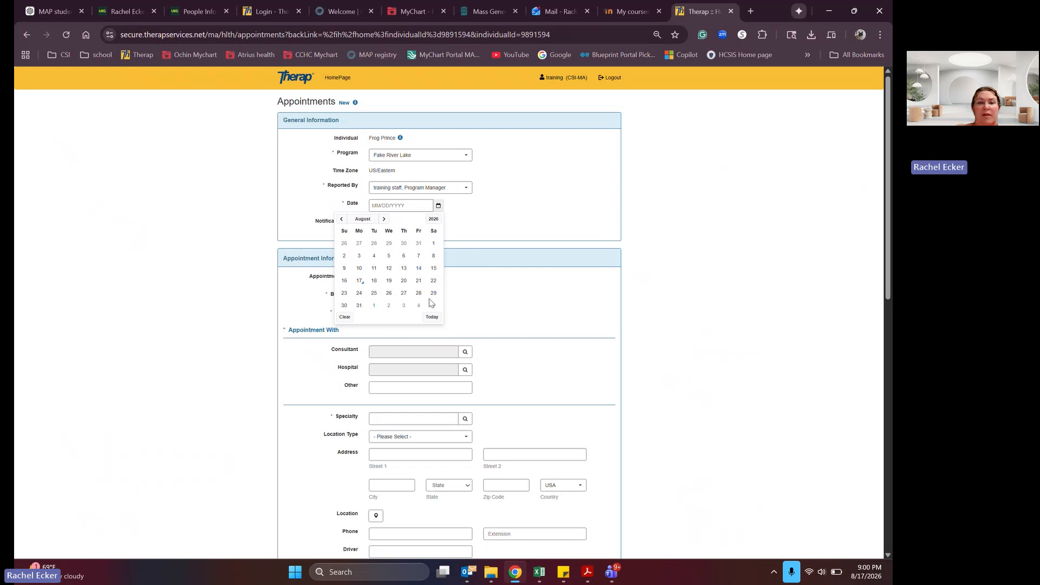
{"action": "left_click", "coordinate": [373, 281]}
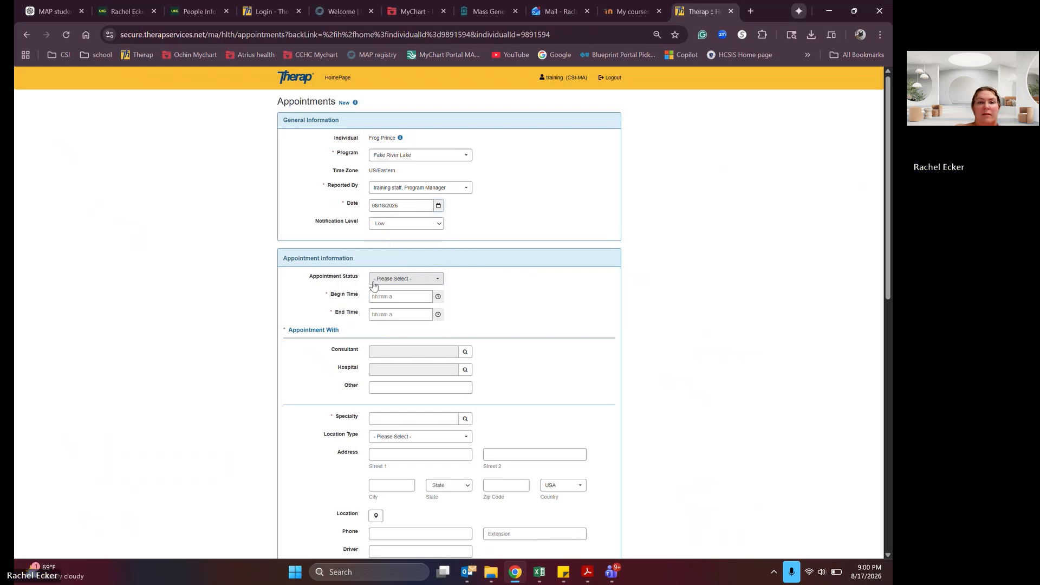
{"action": "left_click", "coordinate": [391, 225]}
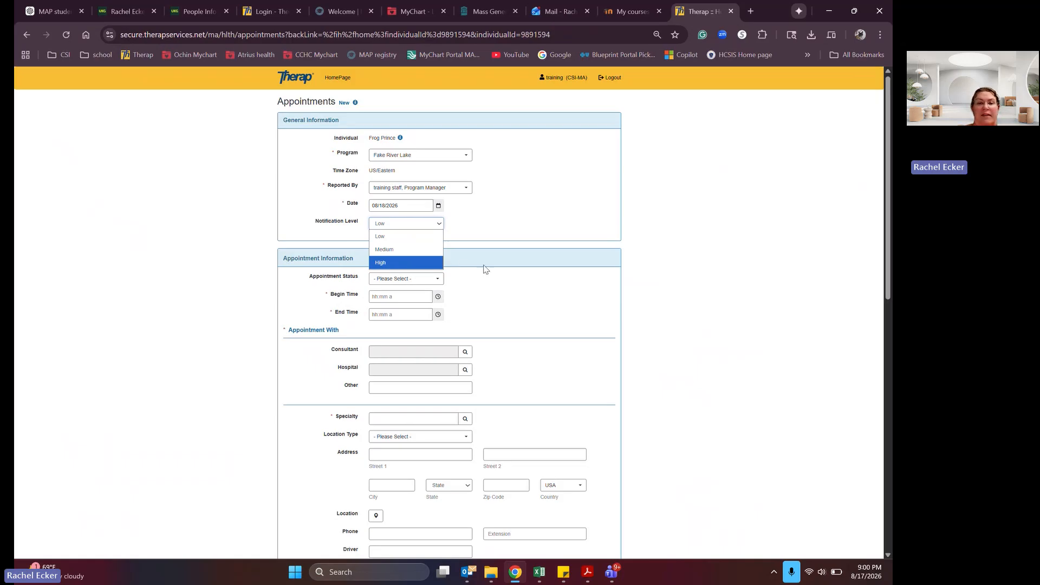
{"action": "left_click", "coordinate": [389, 240]}
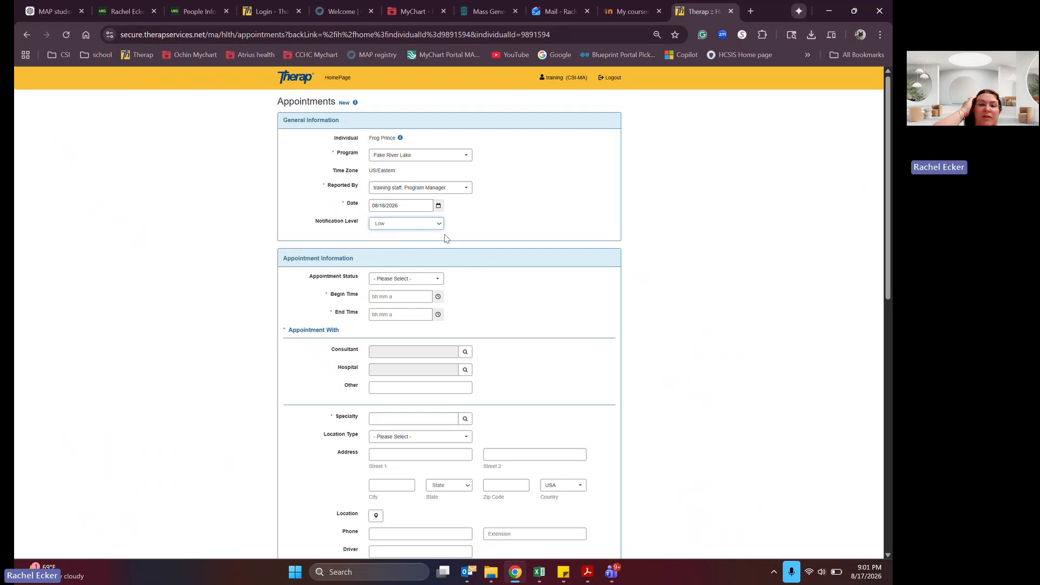
- Set the appointment status to Scheduled, with the time running from 01:00 pm to 02:00 pm
{"action": "left_click", "coordinate": [390, 278]}
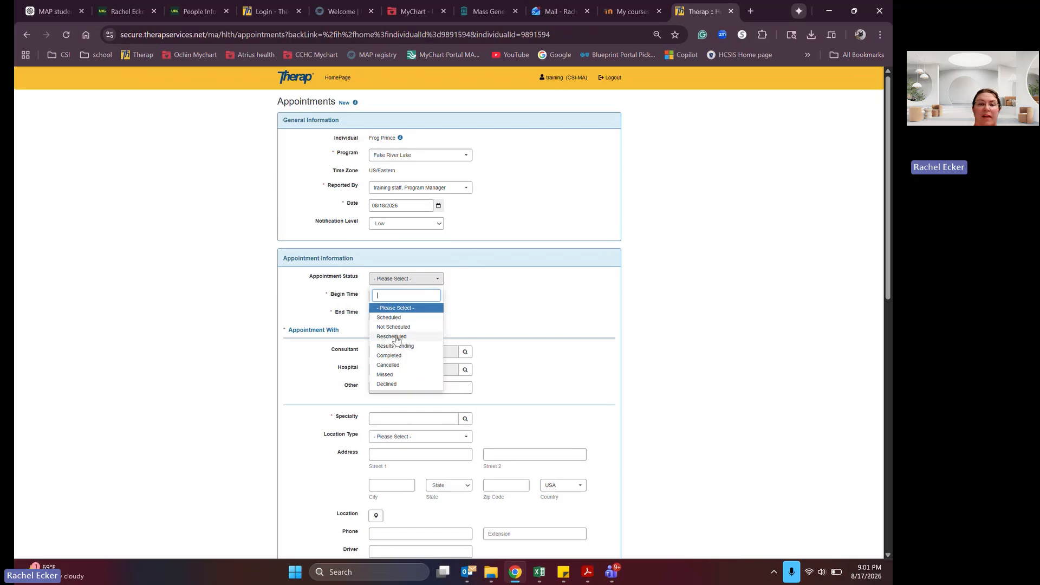
{"action": "left_click", "coordinate": [396, 318]}
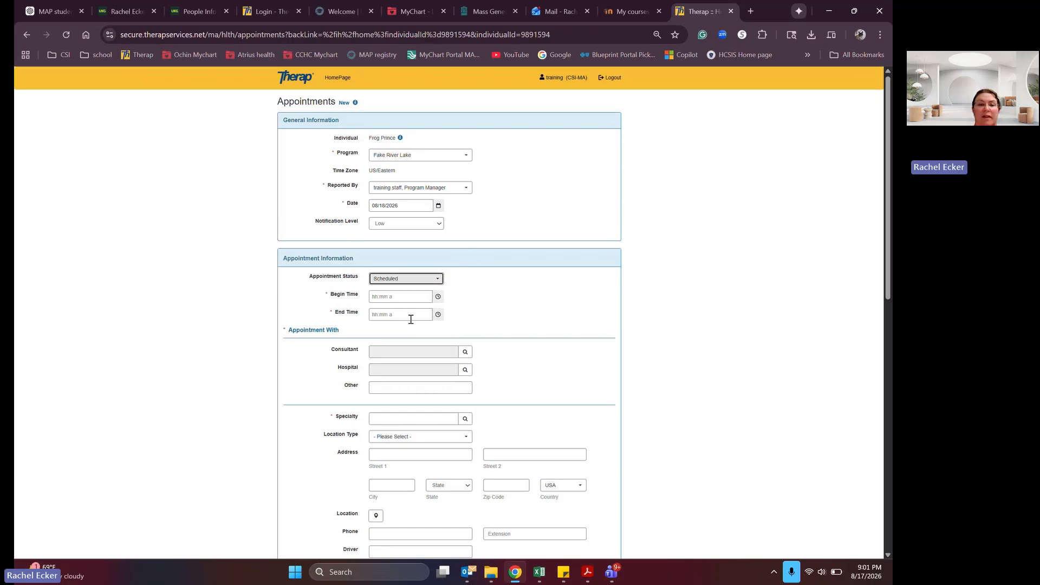
{"action": "left_click", "coordinate": [378, 295]}
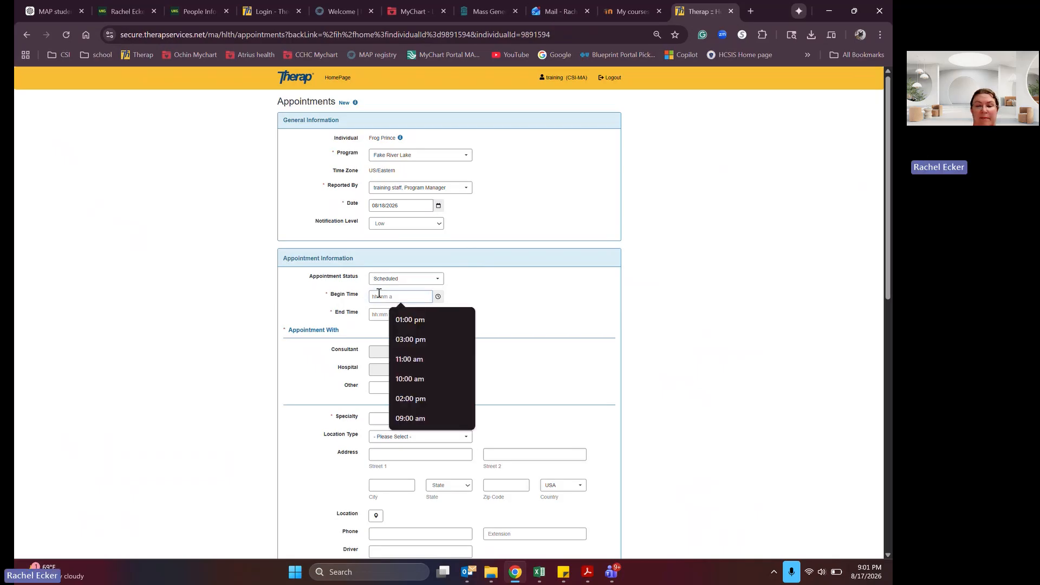
{"action": "type", "text": "01"}
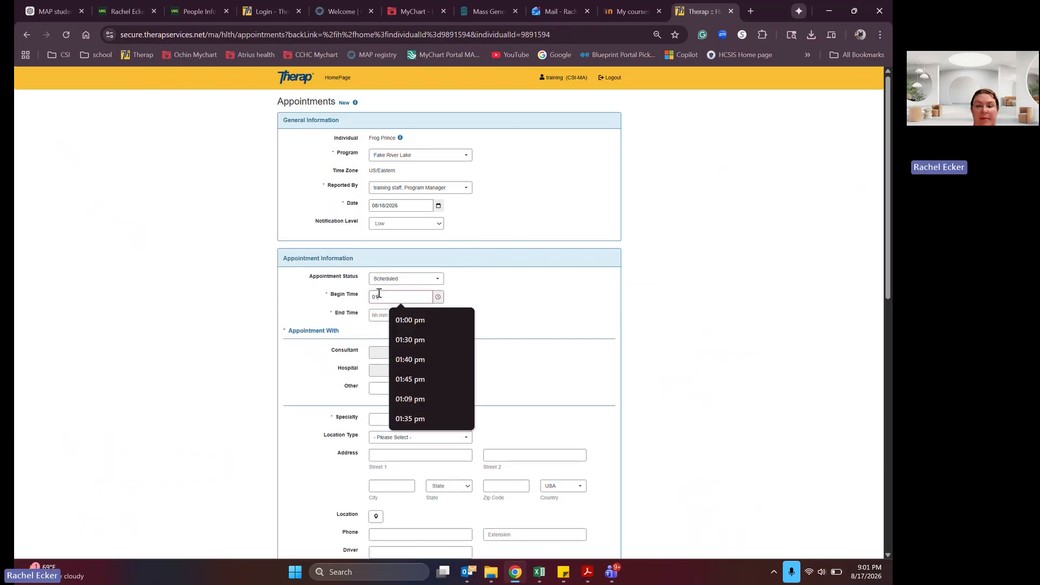
{"action": "type", "text": ":00"}
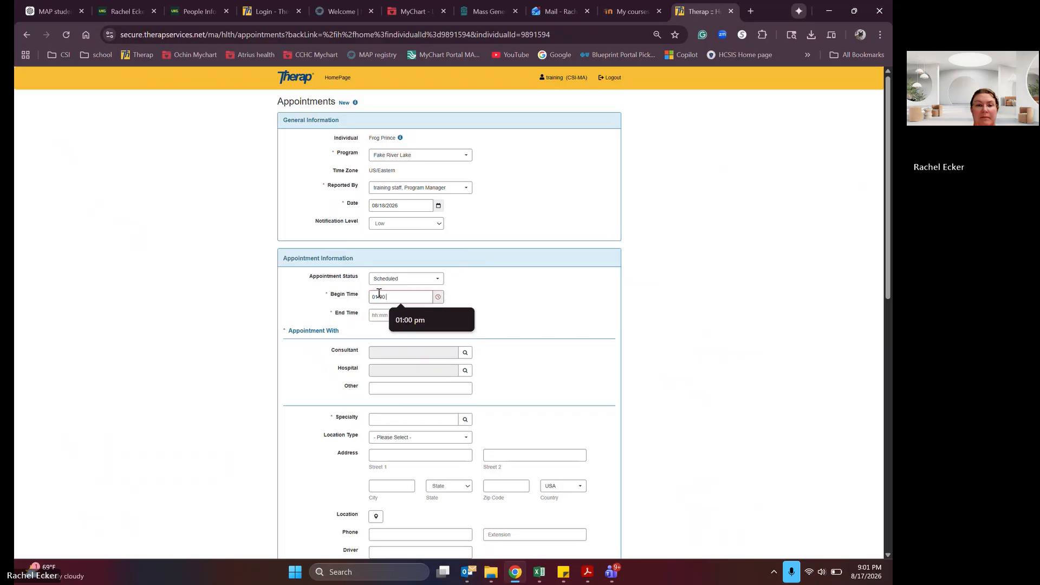
{"action": "type", "text": " pm"}
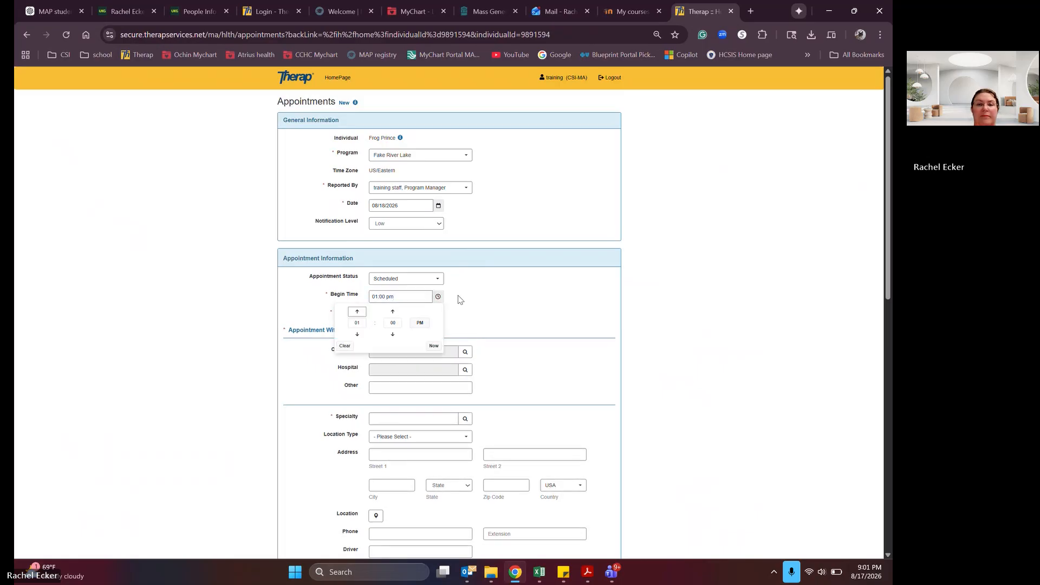
{"action": "left_click", "coordinate": [497, 307]}
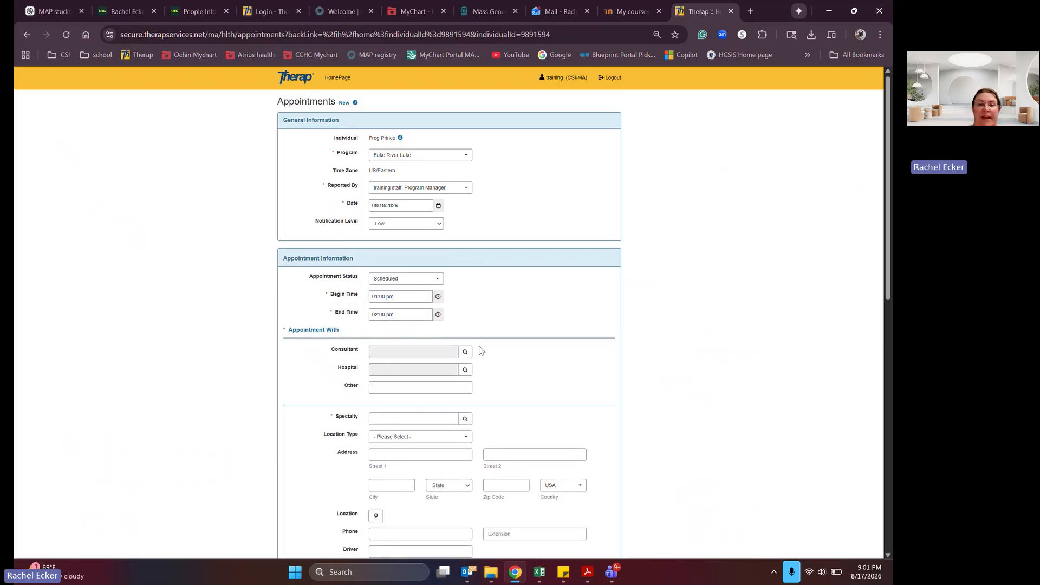
- Filter the shared contacts by "tuft" and select Tufts Dental of Northwoods, Taunton, as the appointment's consultant
{"action": "left_click", "coordinate": [377, 351]}
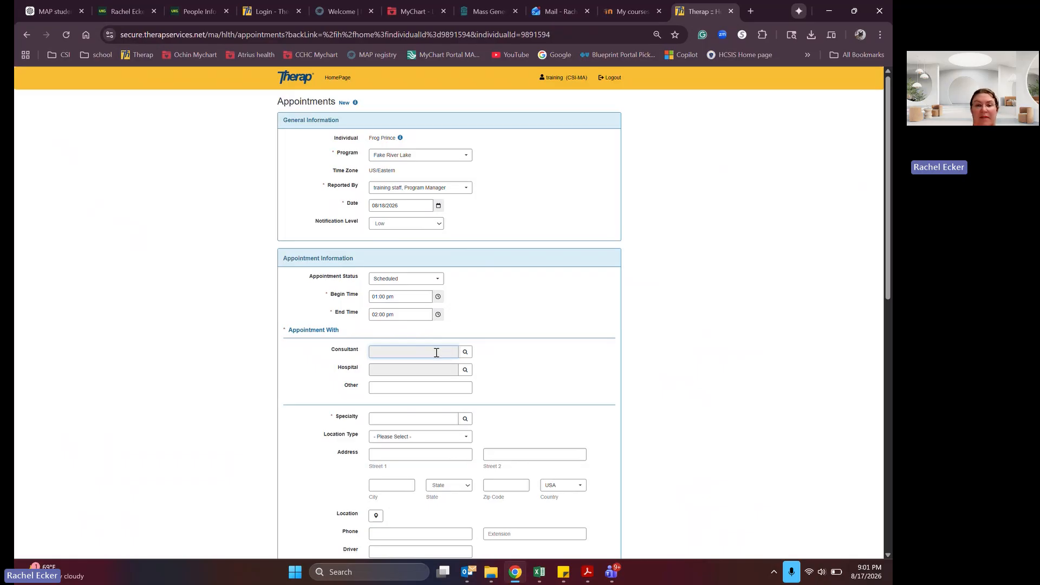
{"action": "left_click", "coordinate": [465, 351]}
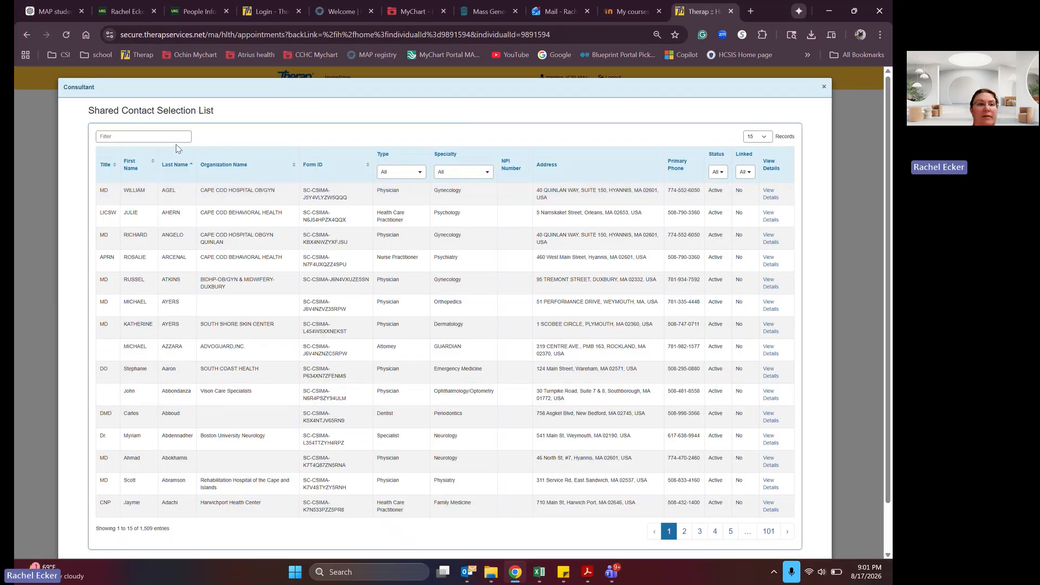
{"action": "left_click", "coordinate": [172, 136]}
{"action": "type", "text": "tuft"}
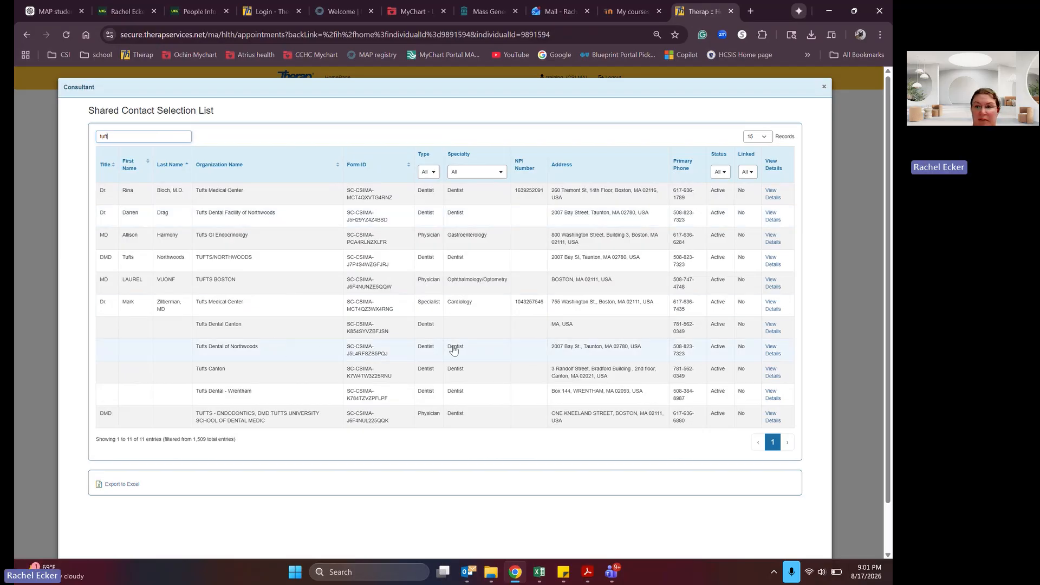
{"action": "left_click", "coordinate": [236, 349]}
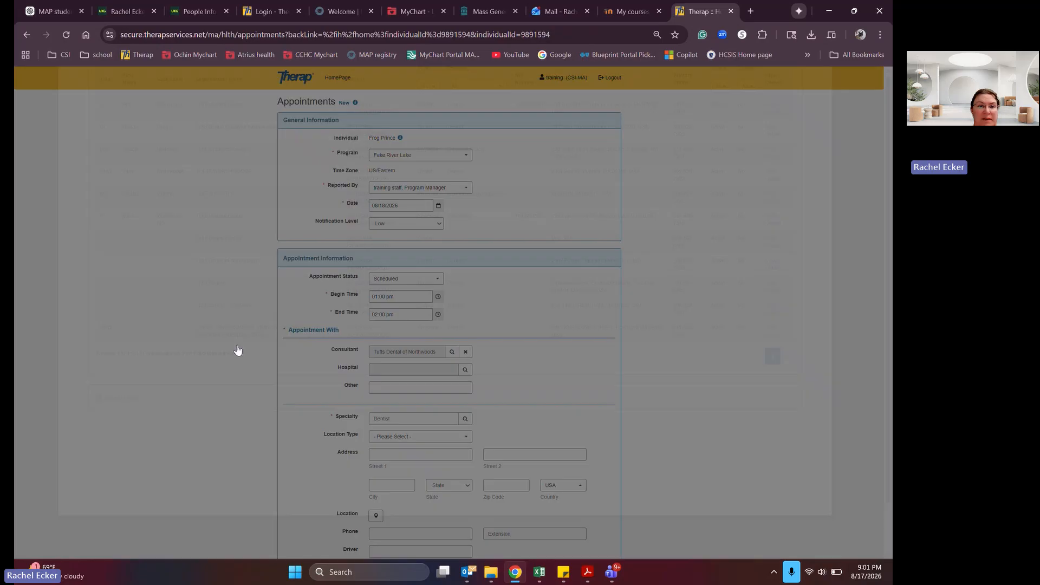
- Set the location type to Office and the reason for appointment to Dental Cleaning
{"action": "scroll", "coordinate": [887, 325], "scroll_direction": "down", "scroll_amount": 4}
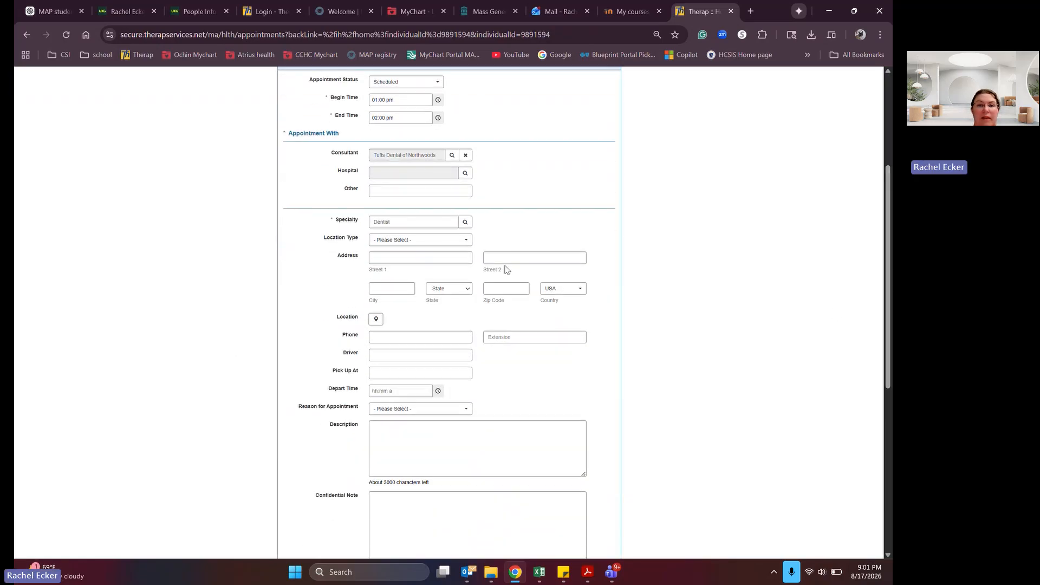
{"action": "left_click", "coordinate": [388, 239]}
{"action": "left_click", "coordinate": [393, 298]}
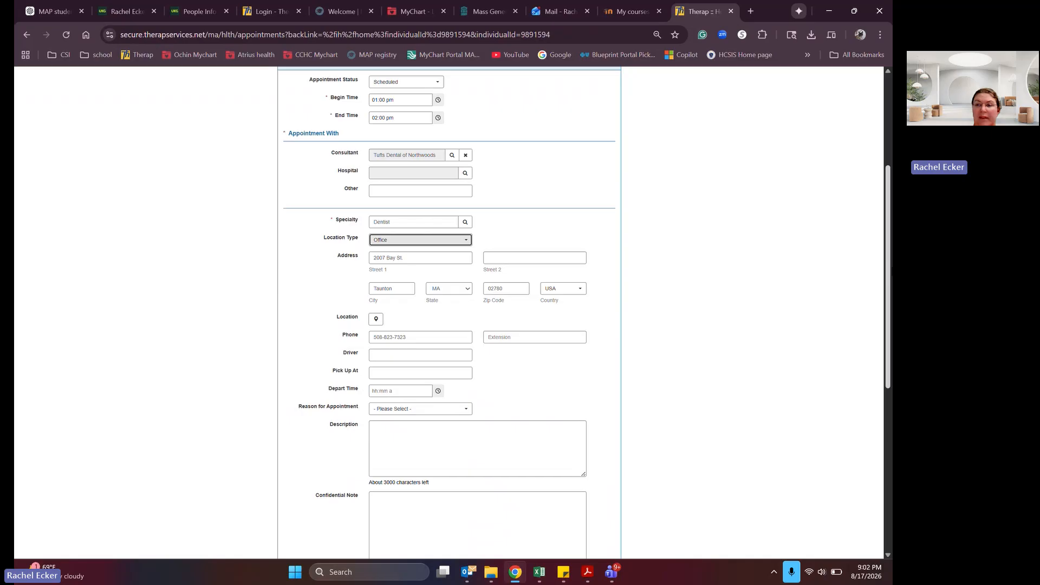
{"action": "left_click_drag", "start_coordinate": [889, 270], "coordinate": [890, 304]}
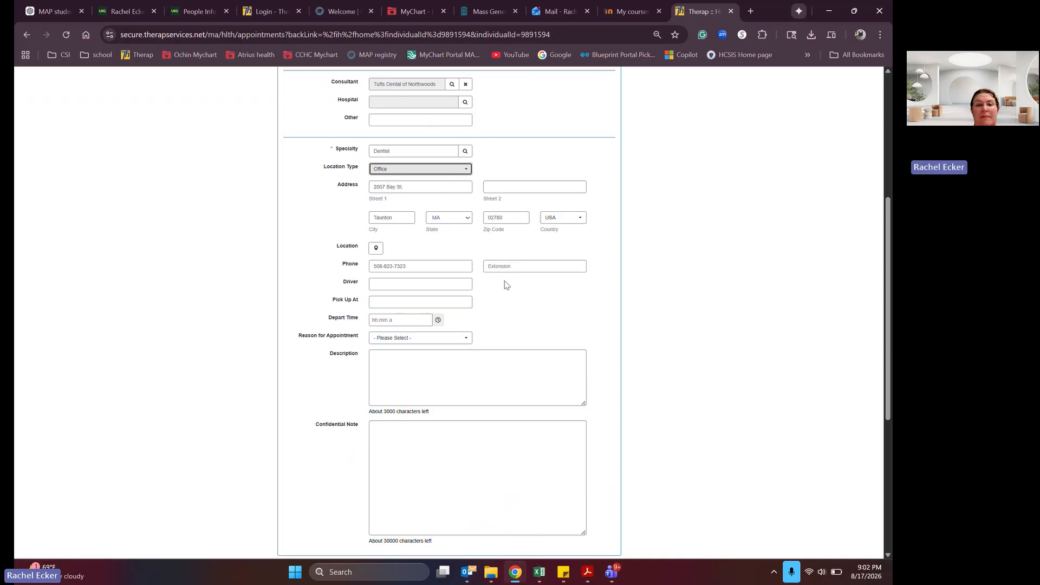
{"action": "left_click", "coordinate": [413, 339]}
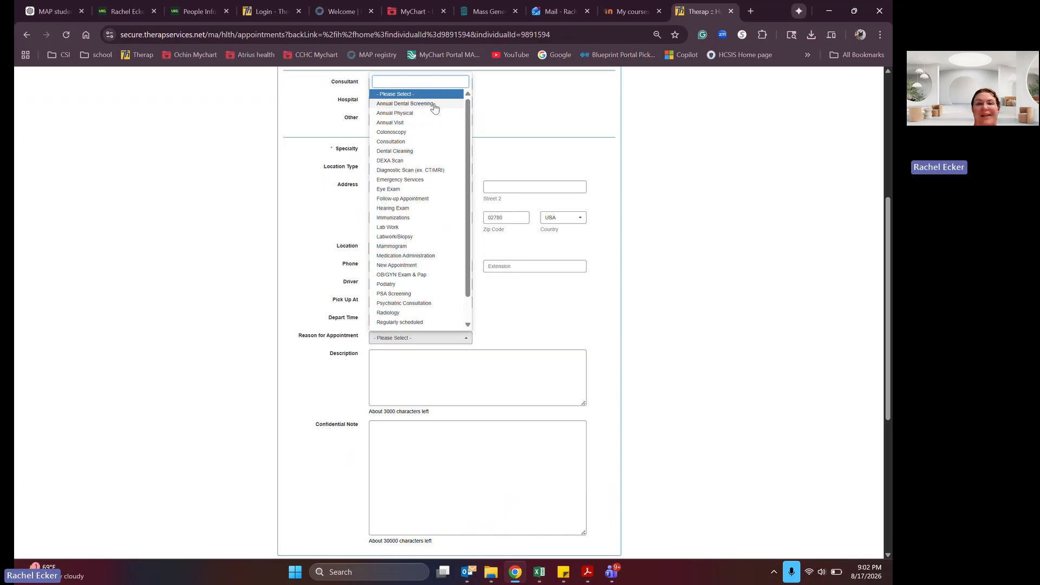
{"action": "left_click", "coordinate": [397, 152]}
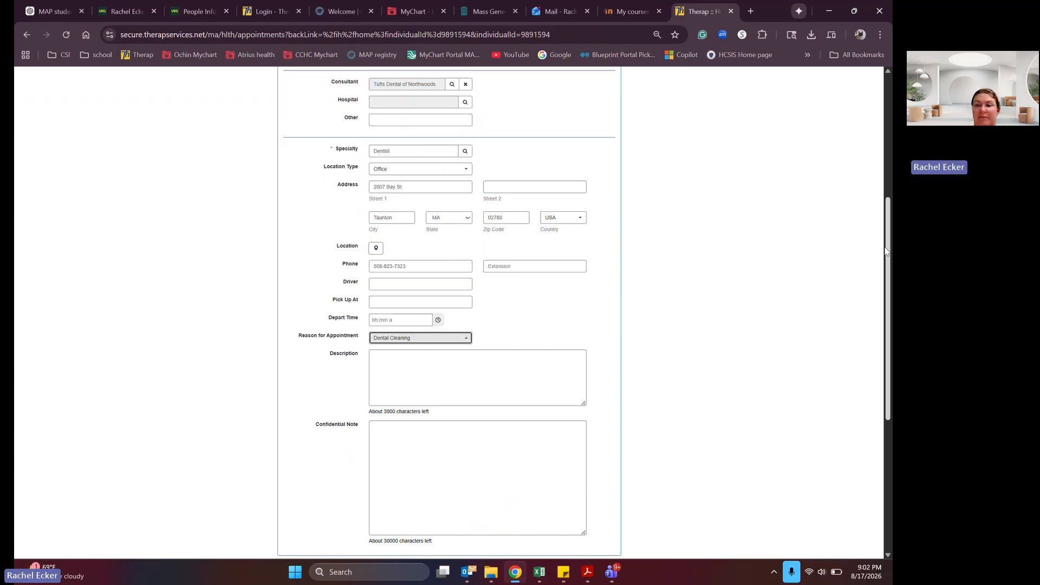
- Enter the appointment description "routine cleaning- last appointment was 3/1/2026"
{"action": "left_click_drag", "start_coordinate": [887, 251], "coordinate": [890, 301]}
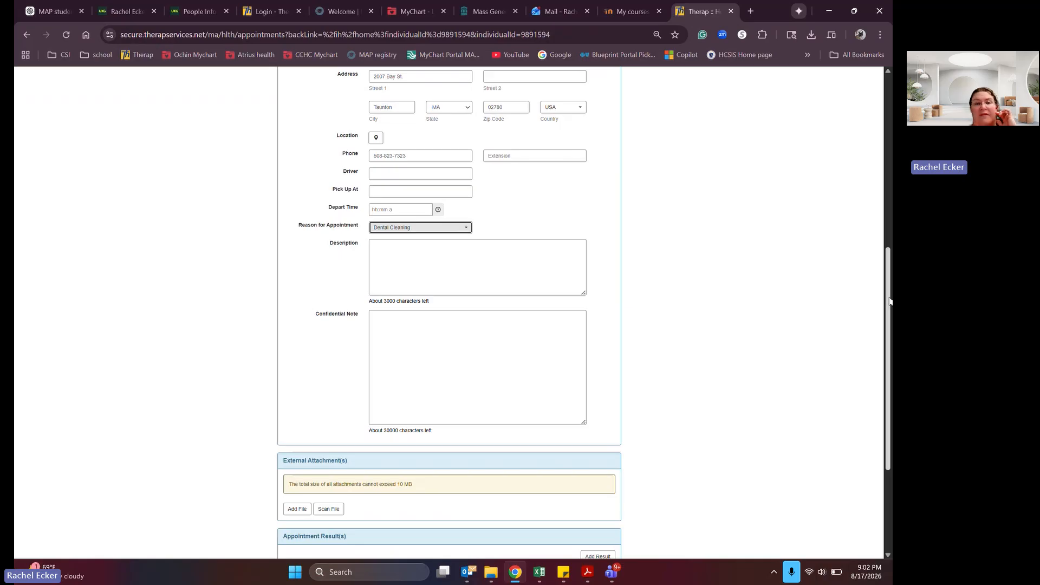
{"action": "left_click_drag", "start_coordinate": [890, 301], "coordinate": [888, 346]}
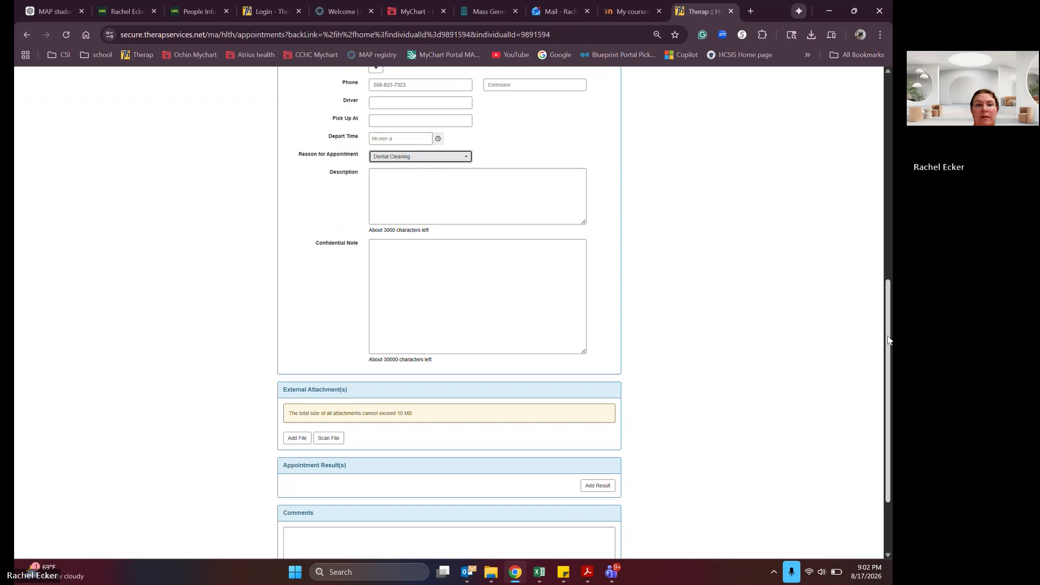
{"action": "left_click", "coordinate": [471, 178]}
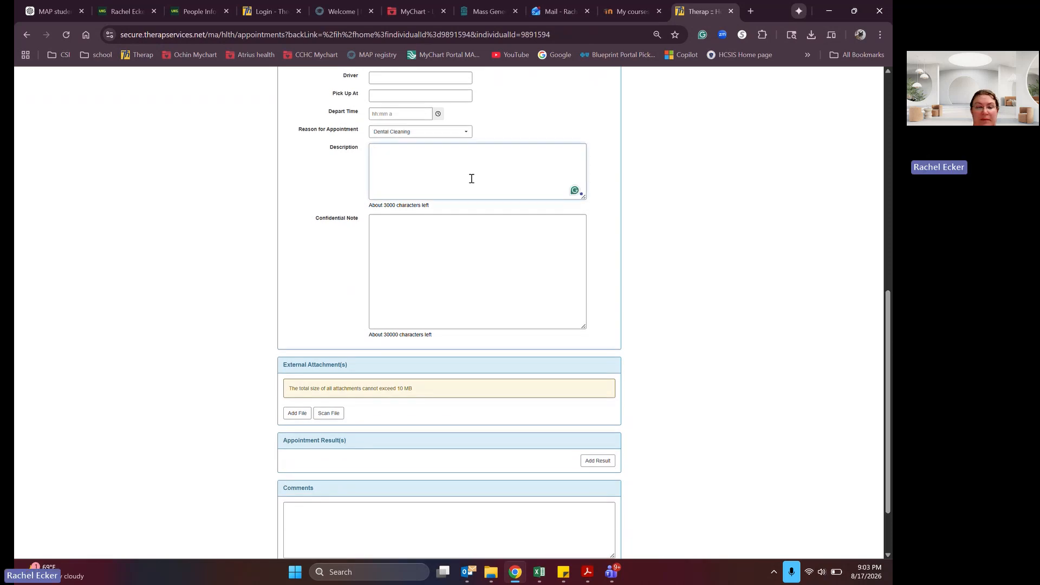
{"action": "type", "text": "rou"}
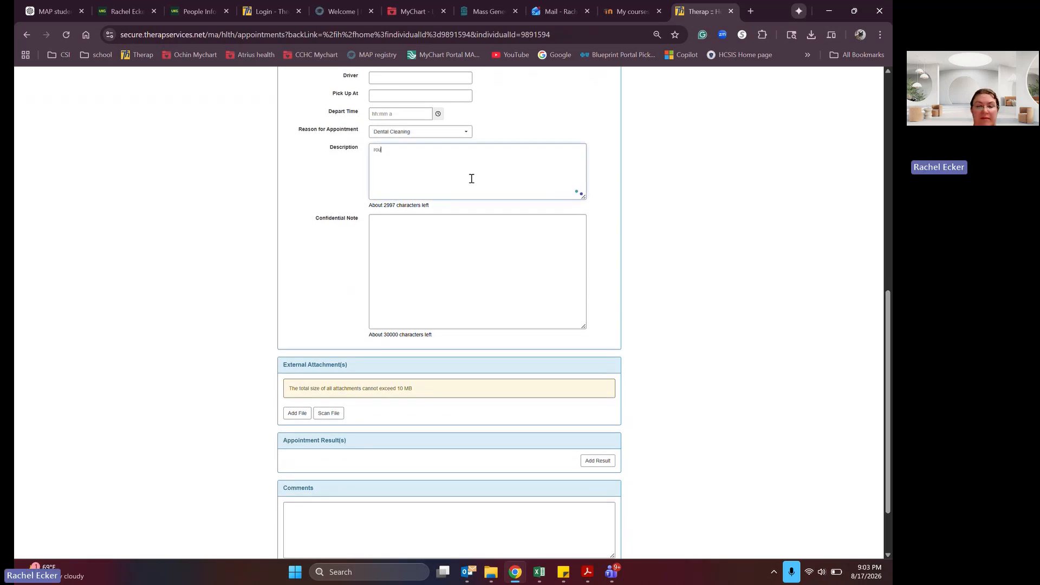
{"action": "type", "text": "tine cleaning"}
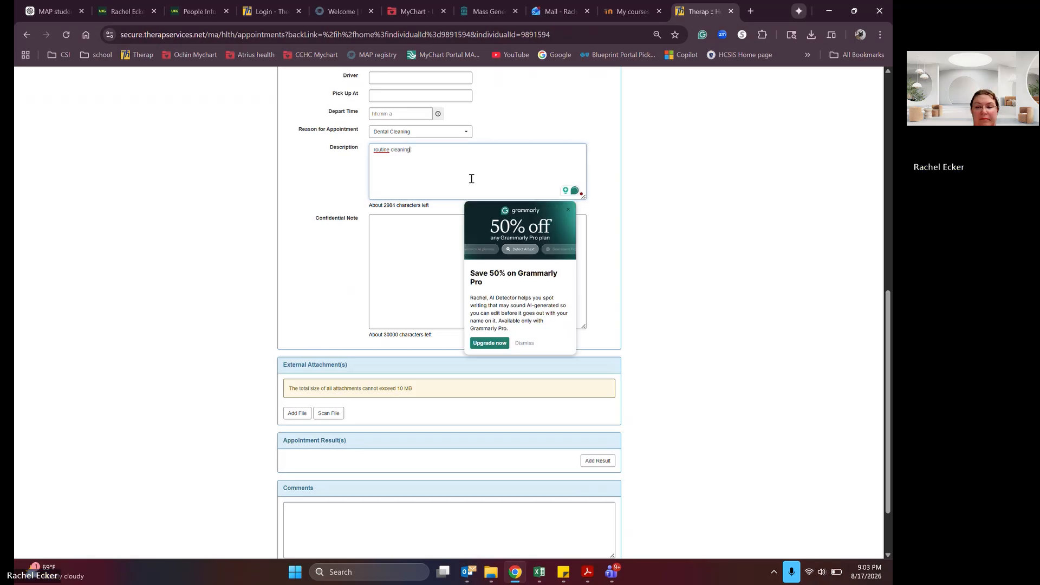
{"action": "type", "text": "- last appoin"}
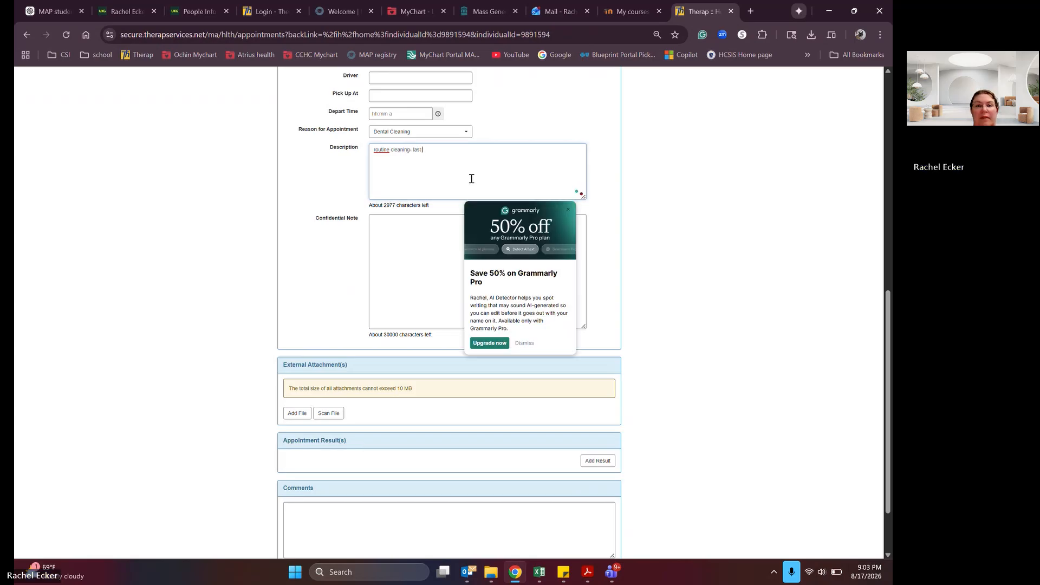
{"action": "key", "text": "BackSpace"}
{"action": "key", "text": "BackSpace"}
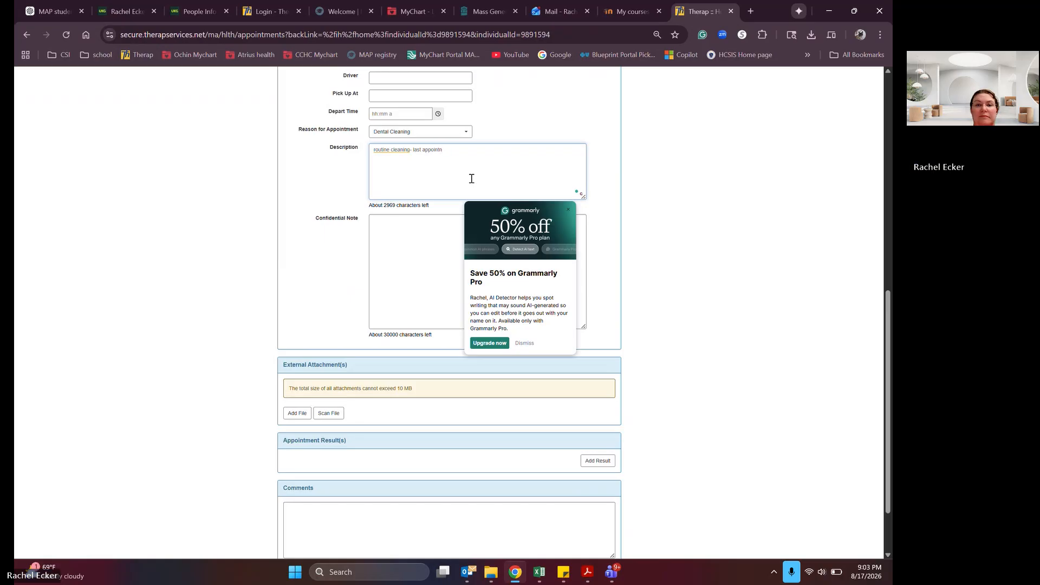
{"action": "key", "text": "BackSpace"}
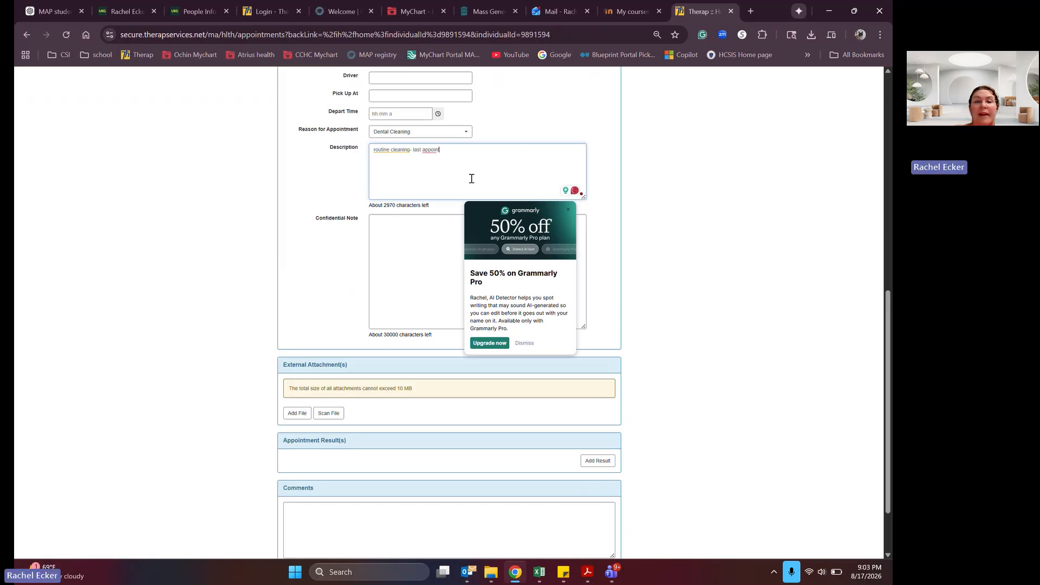
{"action": "type", "text": "me"}
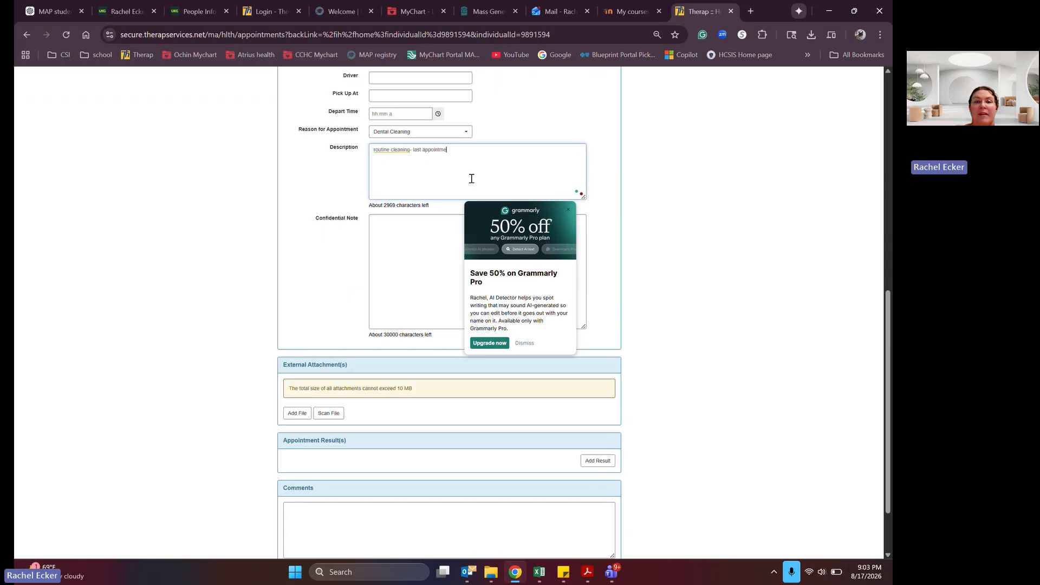
{"action": "type", "text": "nt"}
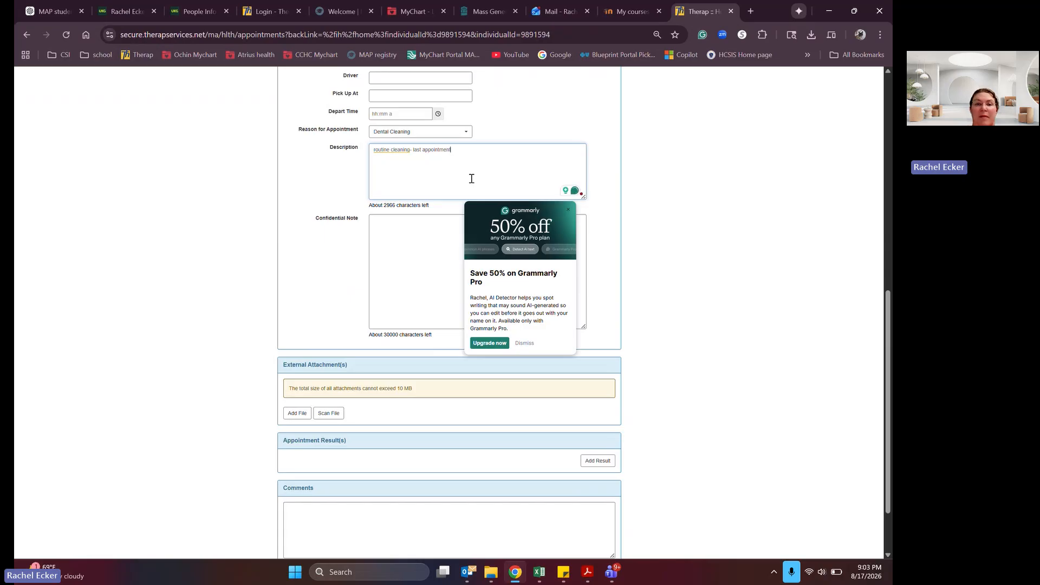
{"action": "type", "text": " was"}
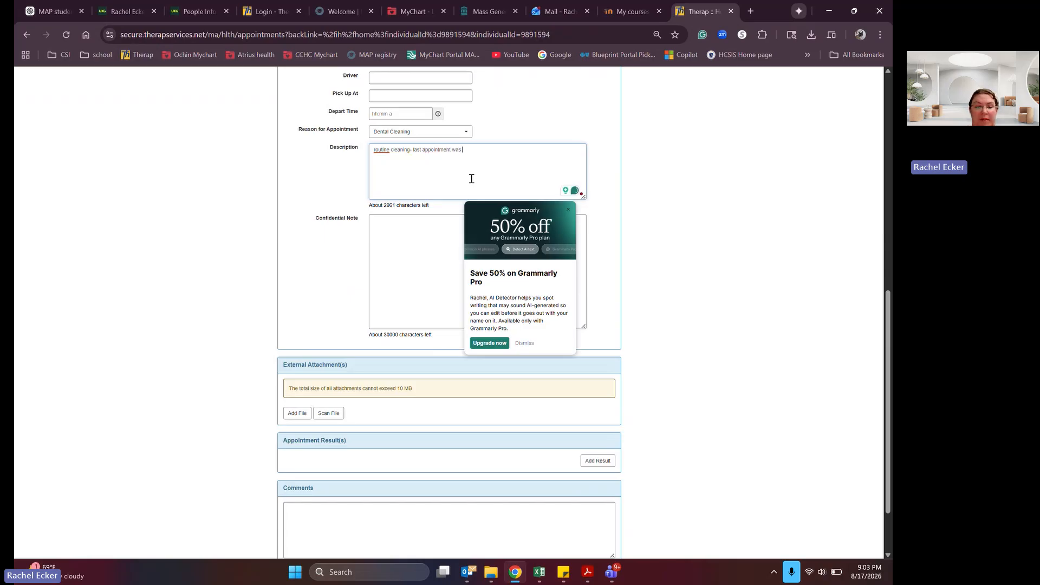
{"action": "type", "text": " 3/1/2026"}
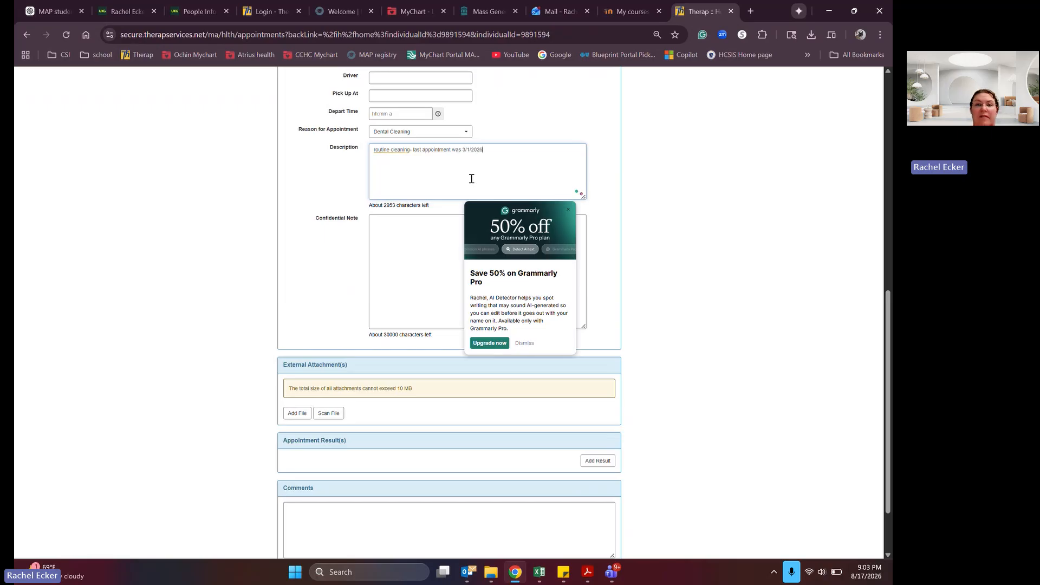
- Submit the appointment form with the confidential note left blank, and dismiss the browser's offer to save the address
{"action": "left_click", "coordinate": [426, 218]}
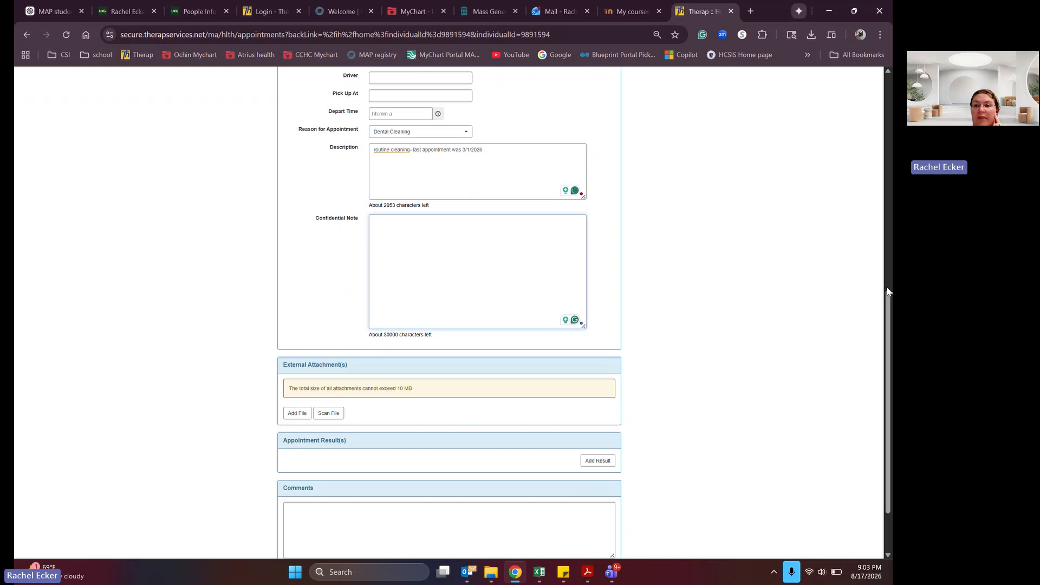
{"action": "scroll", "coordinate": [882, 325], "scroll_direction": "down", "scroll_amount": 2}
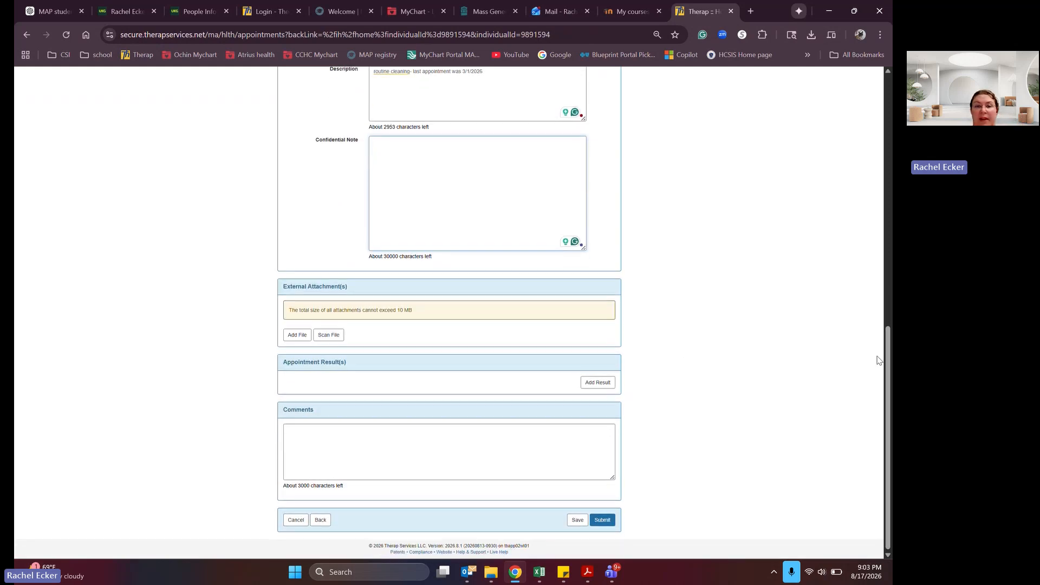
{"action": "left_click", "coordinate": [603, 521]}
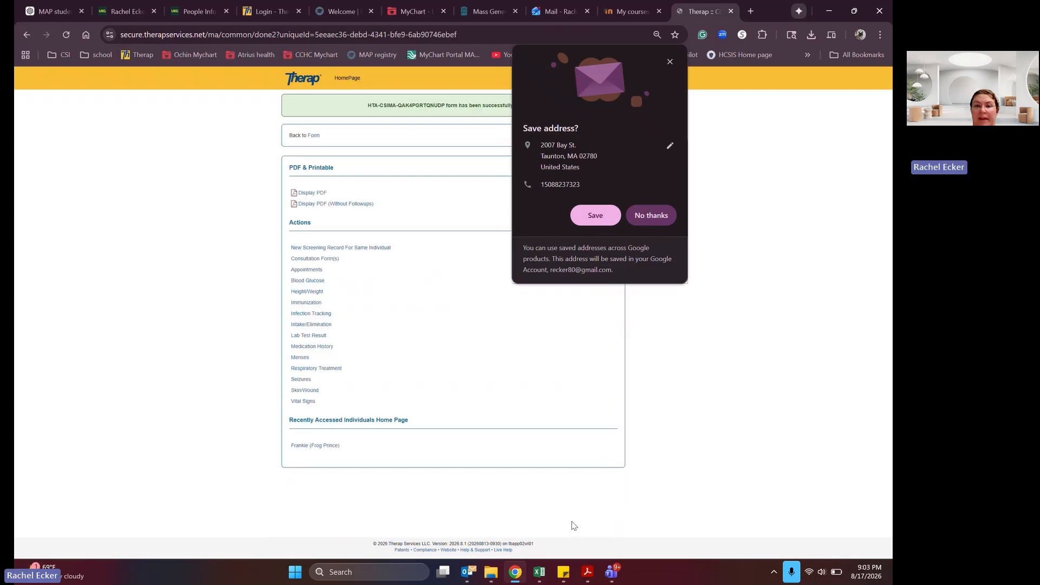
{"action": "left_click", "coordinate": [670, 63]}
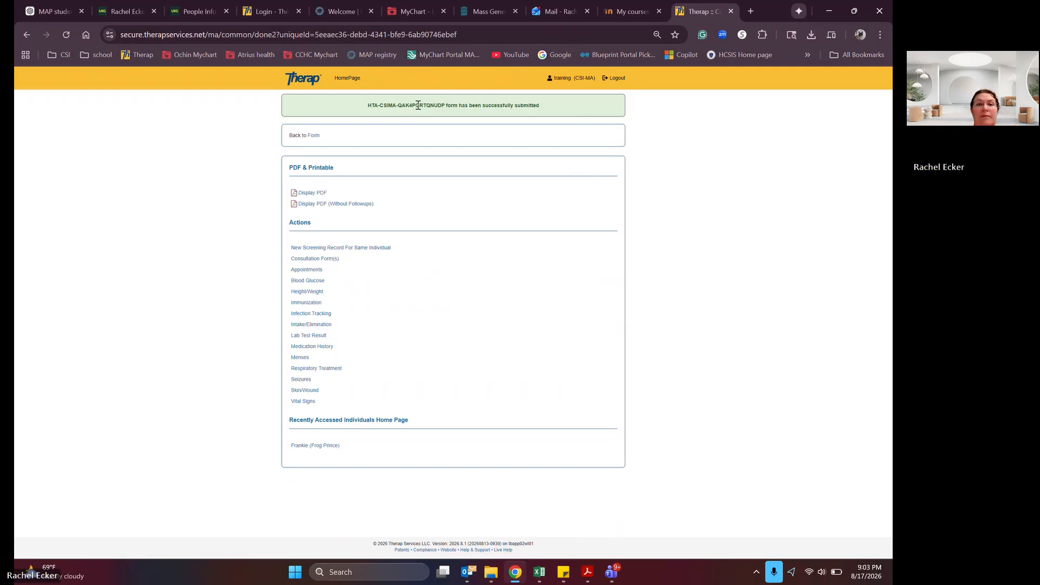
- Search the demo individual's Health Tracking appointments and open the 08/18/2026 Dental Cleaning appointment with Tufts Dental of Northwoods
{"action": "left_click", "coordinate": [352, 81]}
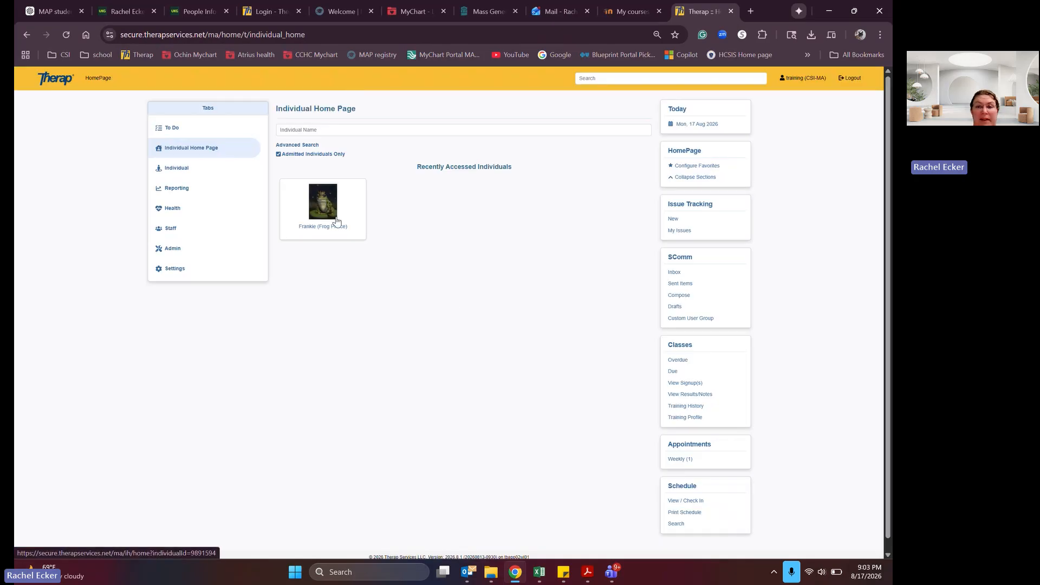
{"action": "left_click", "coordinate": [336, 220]}
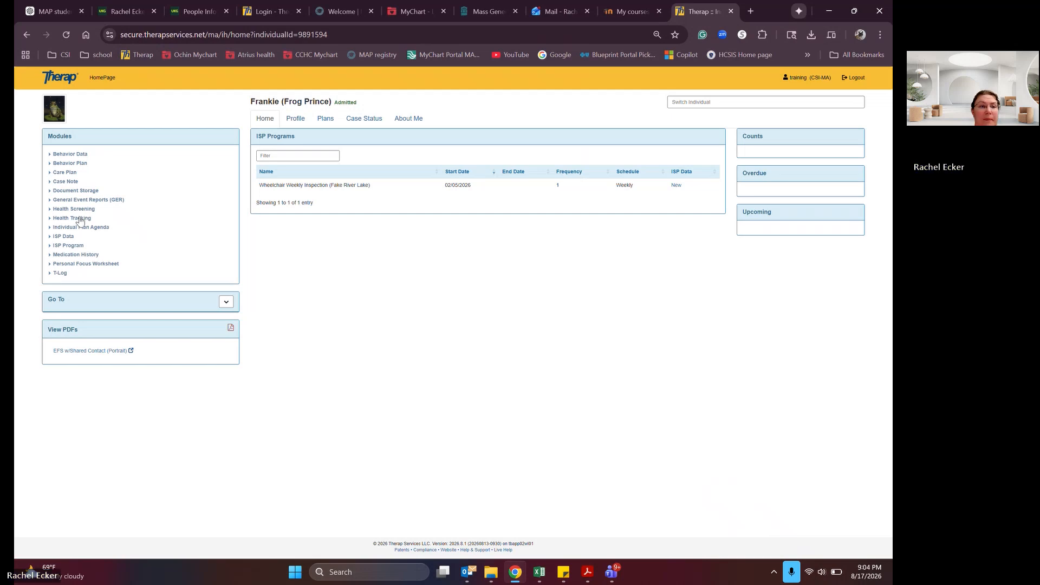
{"action": "left_click", "coordinate": [80, 219]}
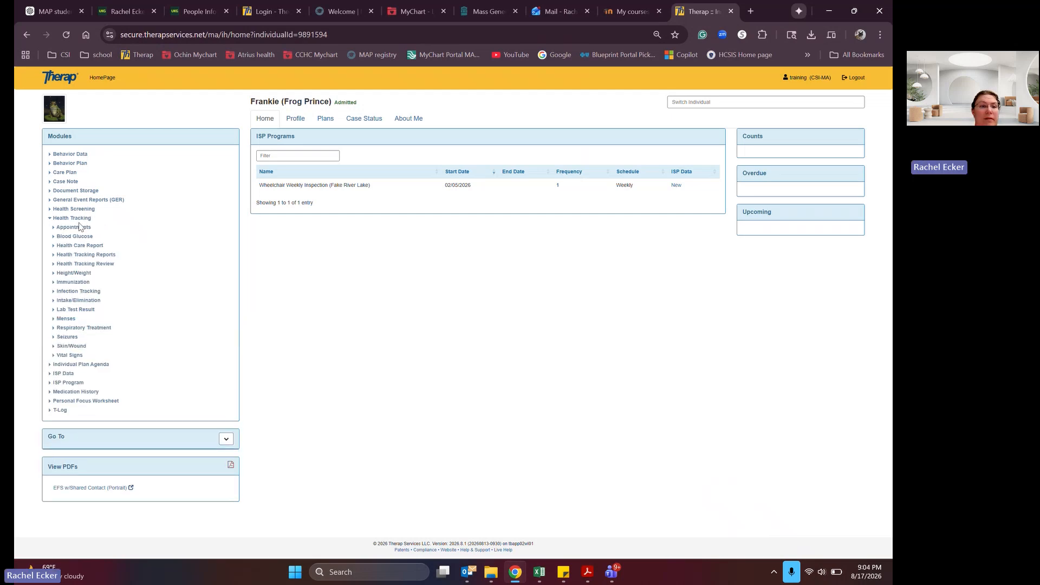
{"action": "left_click", "coordinate": [77, 228]}
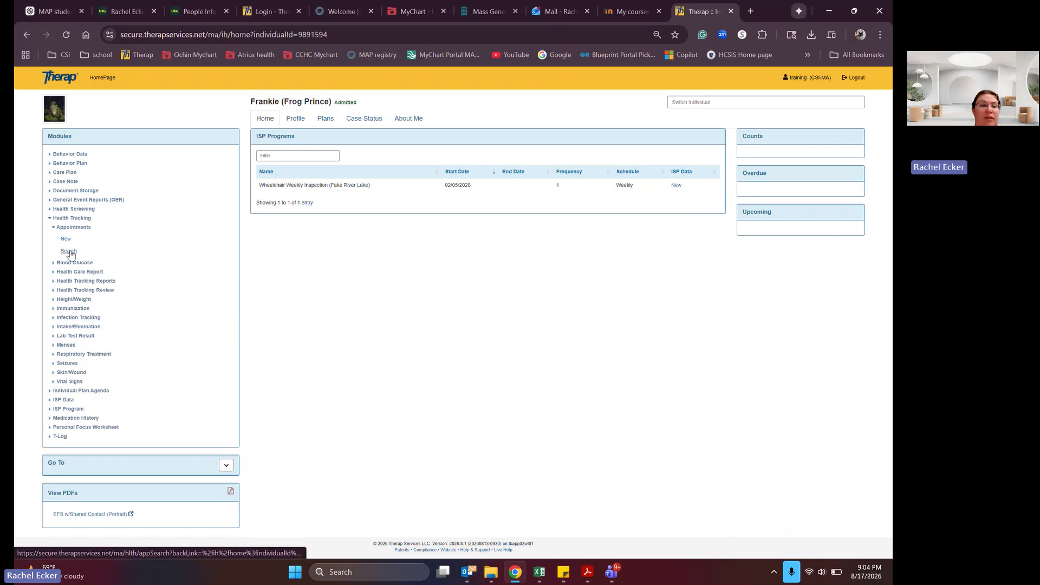
{"action": "left_click", "coordinate": [70, 251]}
{"action": "left_click", "coordinate": [601, 532]}
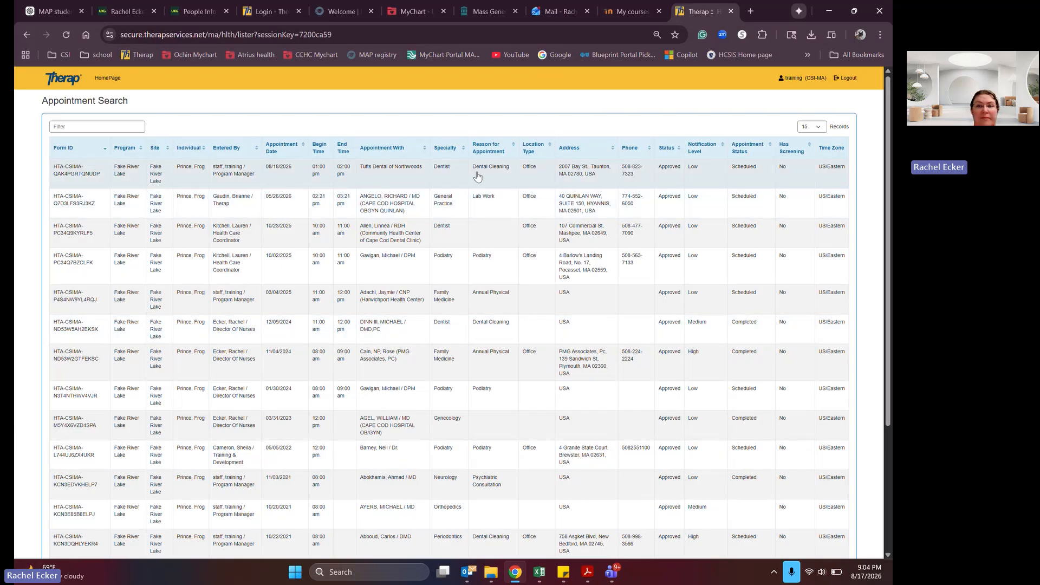
{"action": "left_click", "coordinate": [547, 172]}
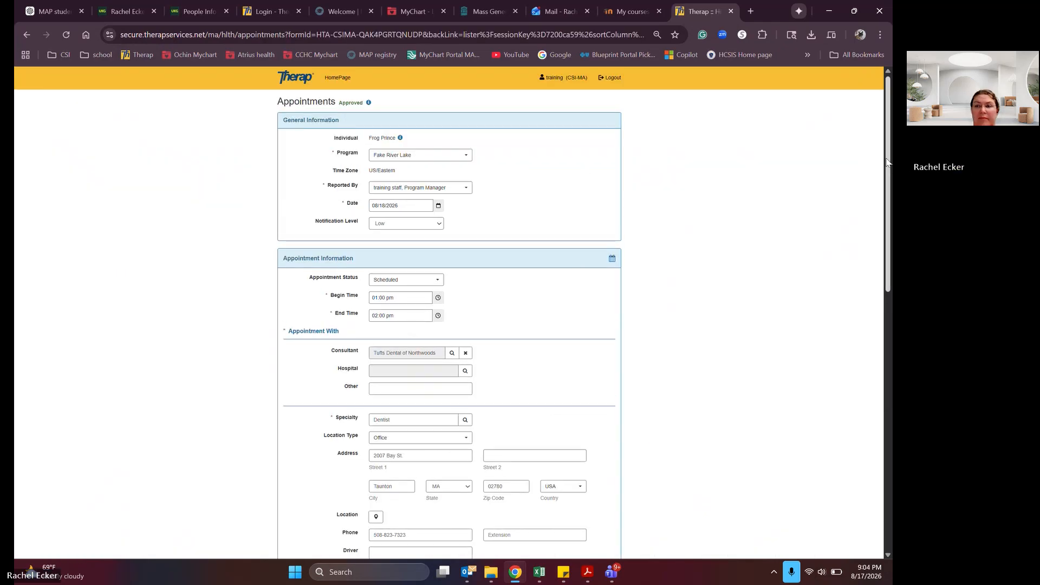
- Start adding a file to the appointment's external attachments and open the file browser
{"action": "left_click_drag", "start_coordinate": [888, 163], "coordinate": [876, 361]}
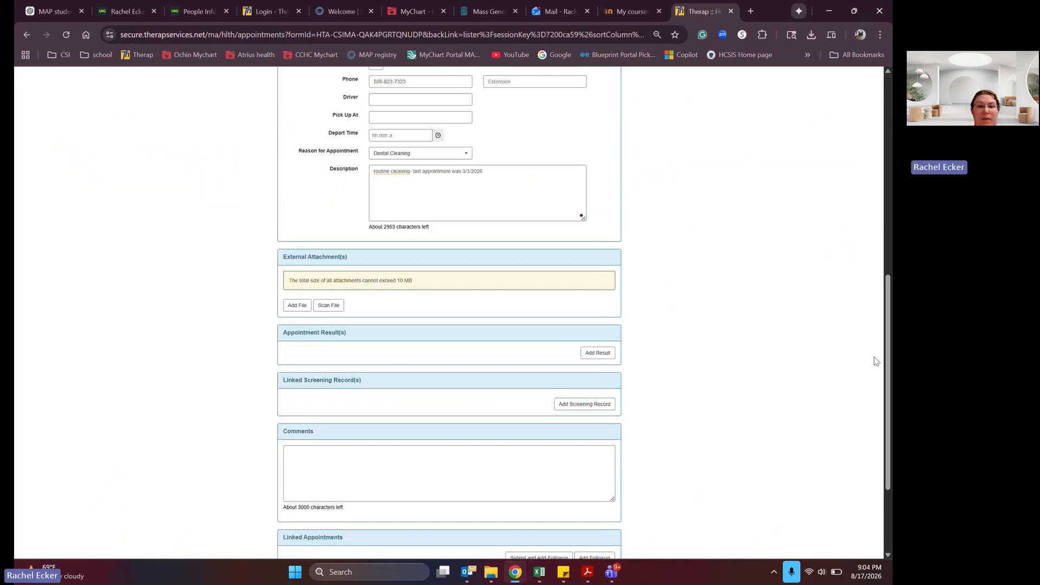
{"action": "left_click", "coordinate": [298, 307]}
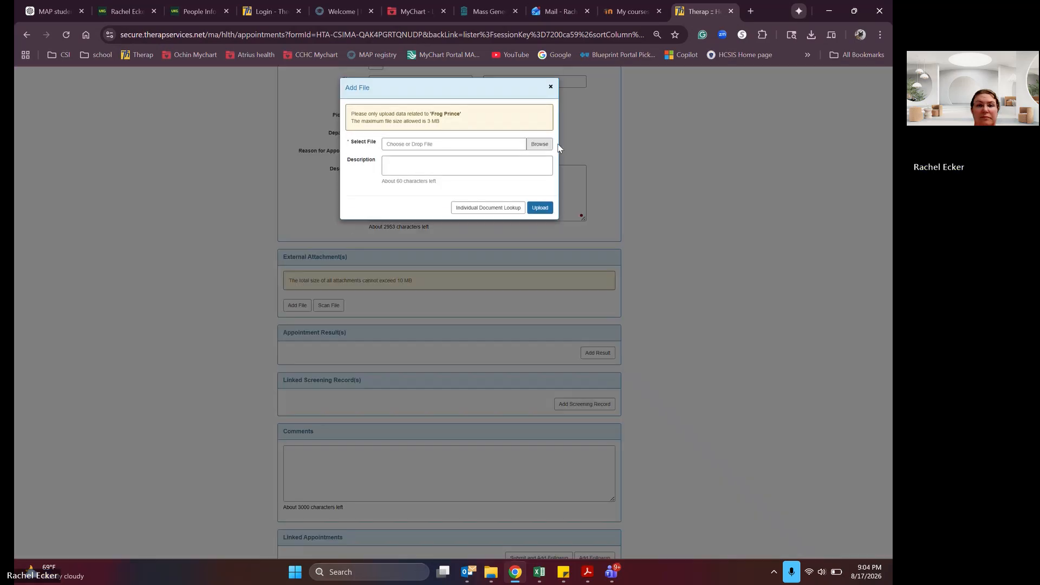
{"action": "left_click_drag", "start_coordinate": [542, 150], "coordinate": [368, 132]}
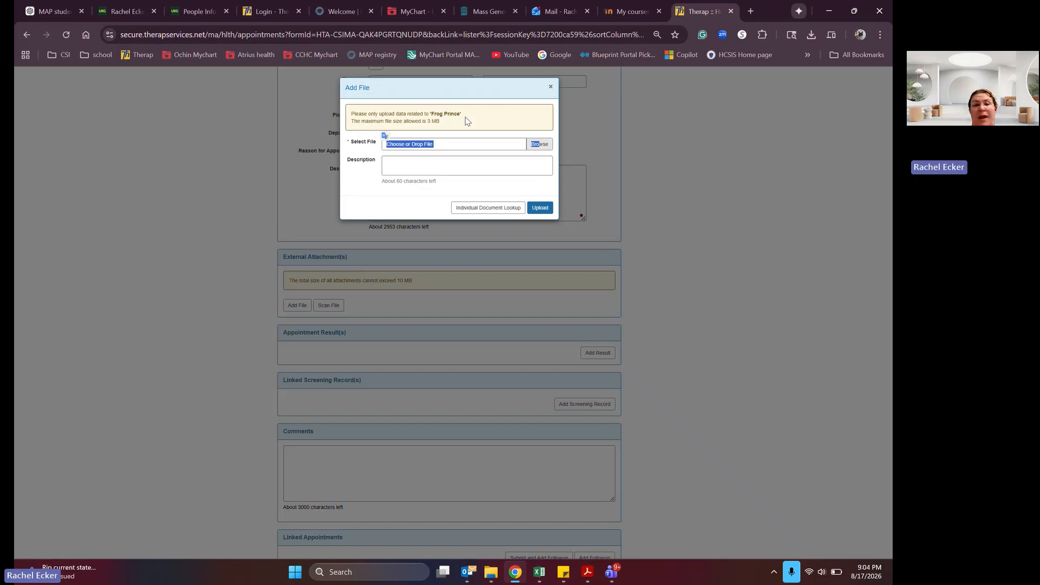
{"action": "left_click", "coordinate": [536, 145]}
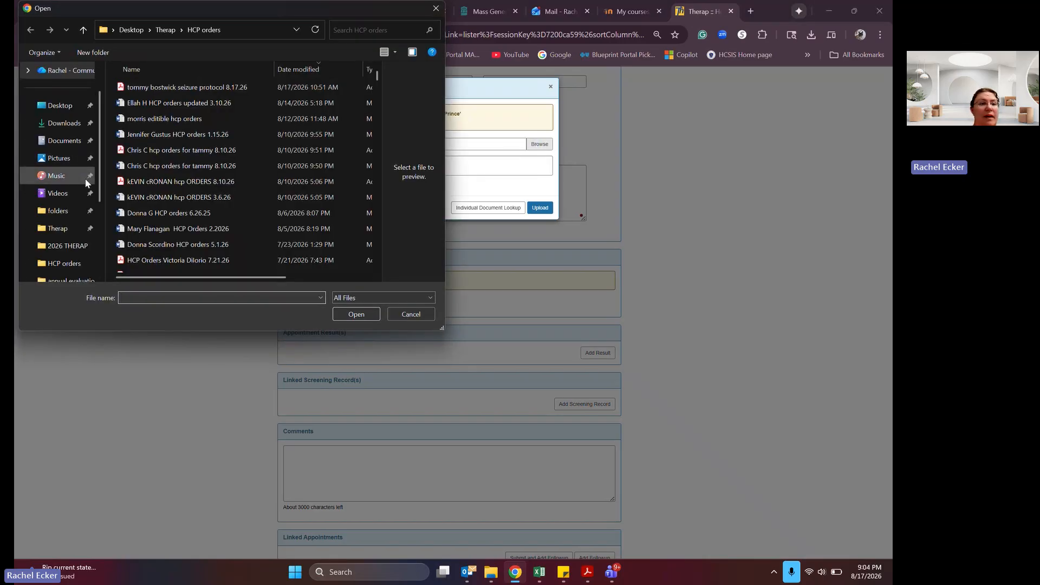
- Search the HCP orders folder for "frog prince"
{"action": "left_click", "coordinate": [364, 31]}
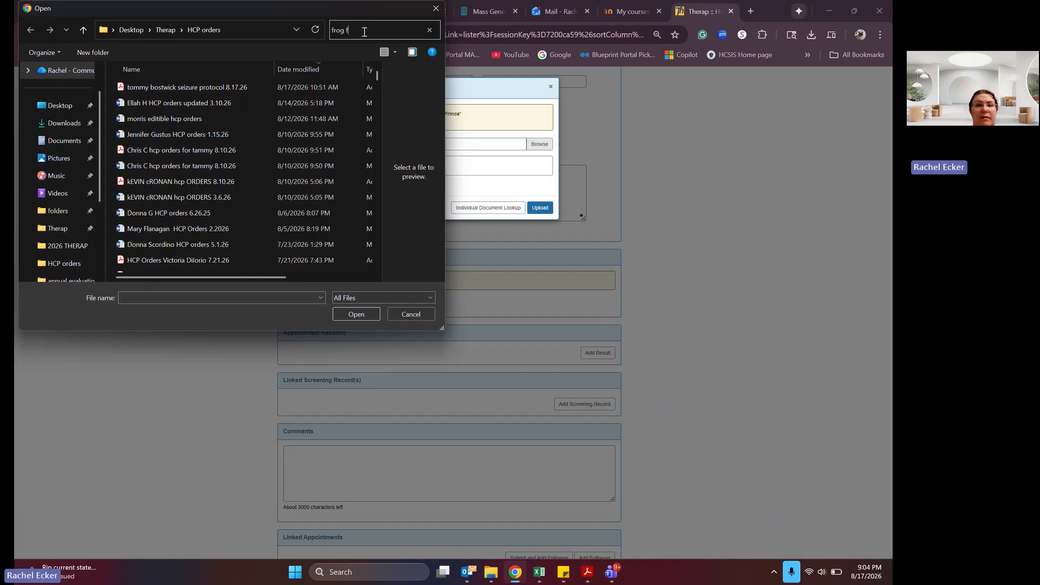
{"action": "type", "text": "frog pti"}
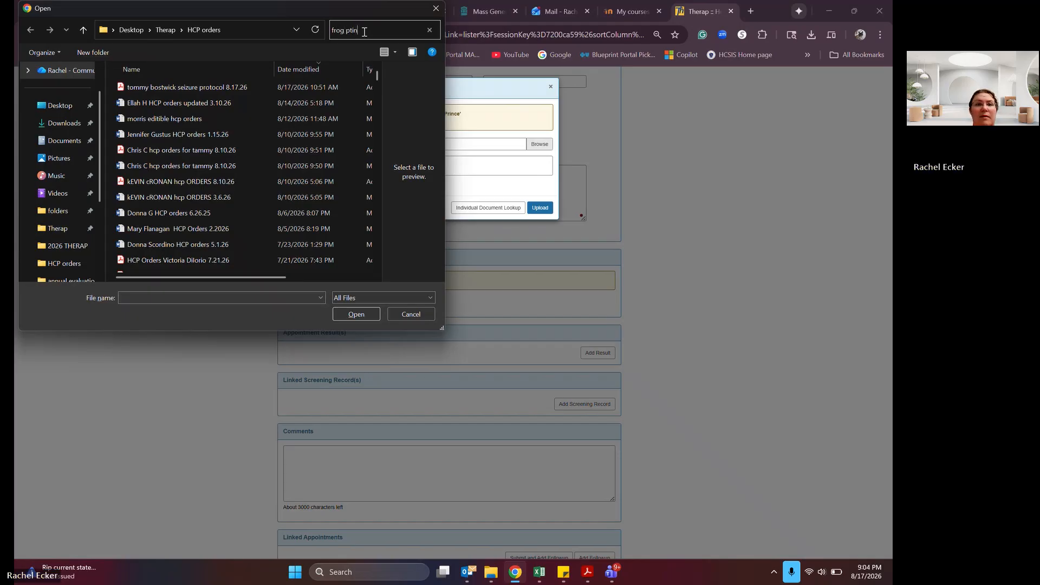
{"action": "type", "text": "n"}
{"action": "key", "text": "BackSpace"}
{"action": "key", "text": "BackSpace"}
{"action": "key", "text": "BackSpace"}
{"action": "type", "text": "ri"}
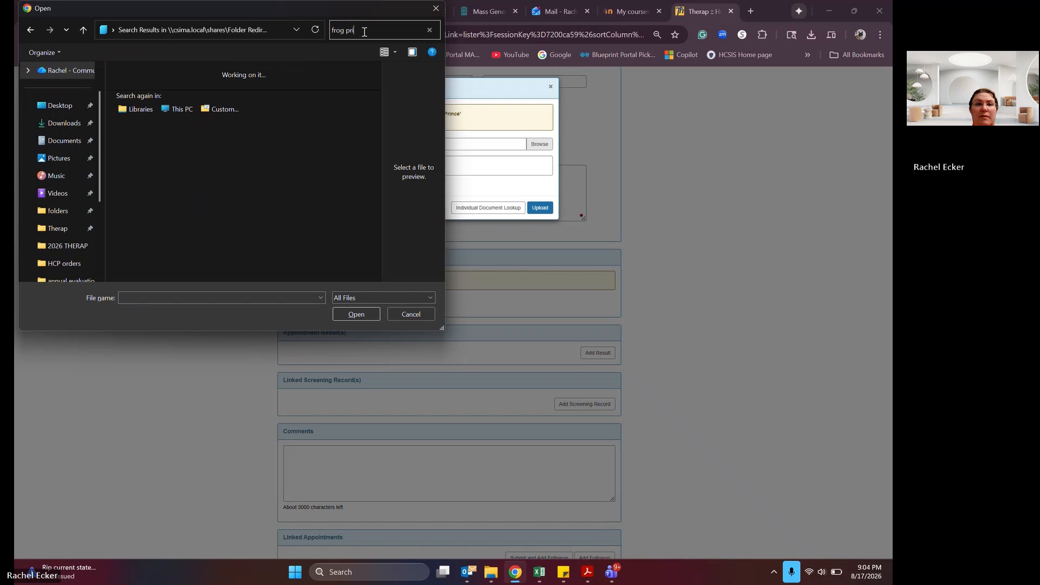
{"action": "type", "text": "nce"}
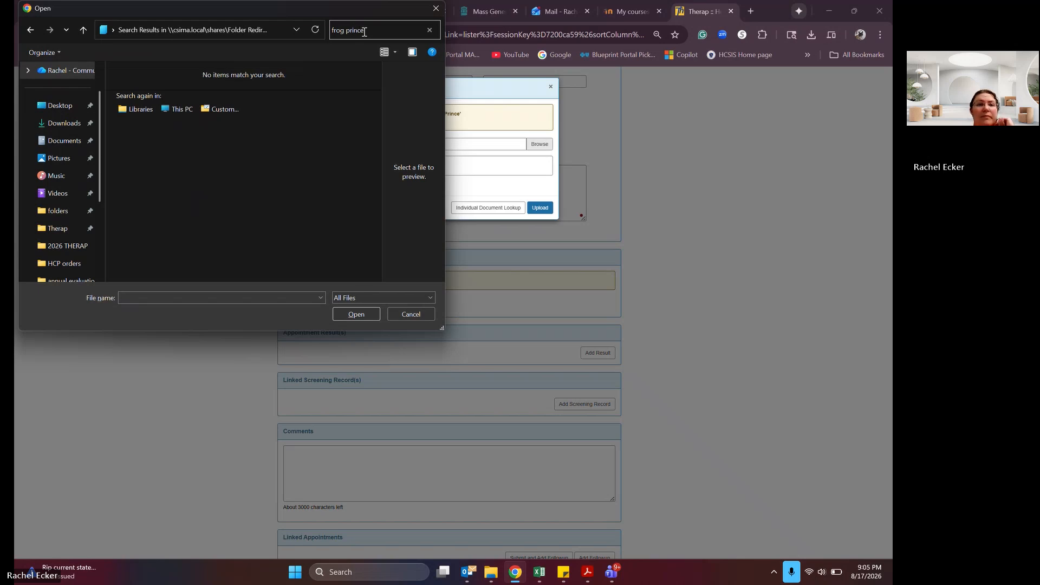
- Search the Desktop folder for "frog" and choose the file "Frog Prince consult exercise" as the attachment
{"action": "left_click", "coordinate": [64, 106]}
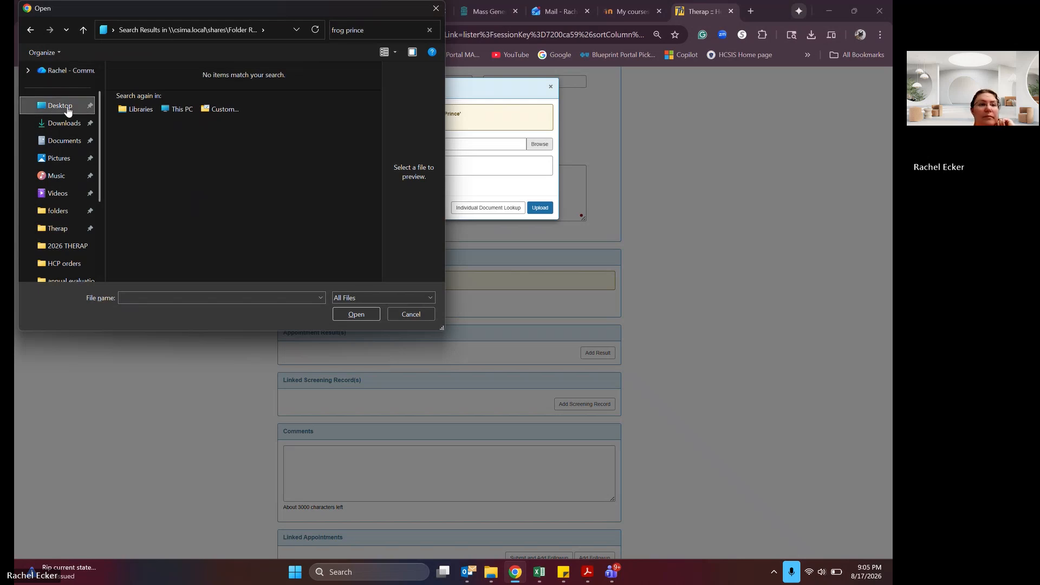
{"action": "left_click", "coordinate": [352, 26]}
{"action": "type", "text": "fro"}
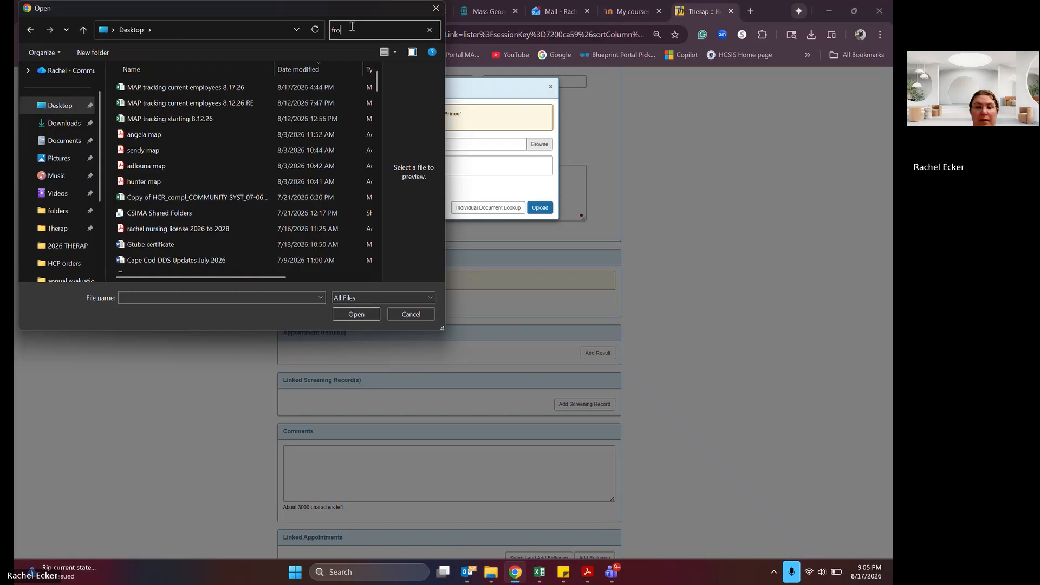
{"action": "type", "text": "g"}
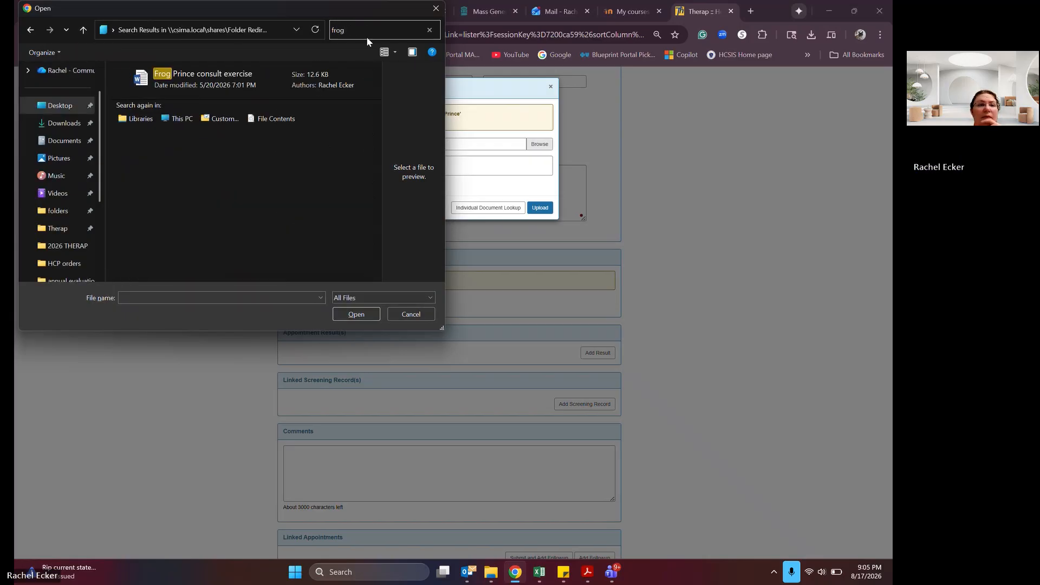
{"action": "left_click", "coordinate": [237, 81]}
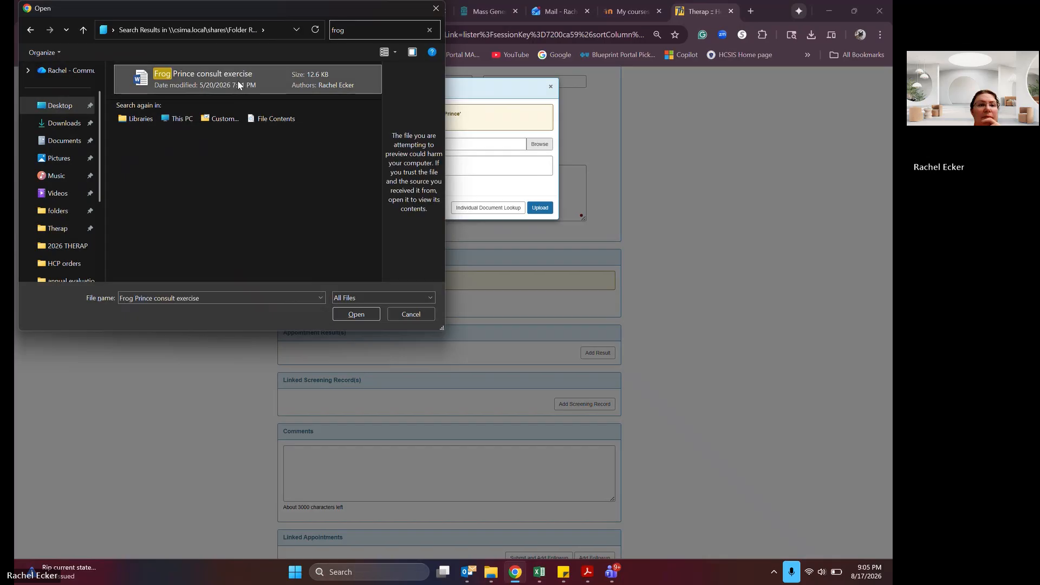
{"action": "double_click", "coordinate": [193, 80]}
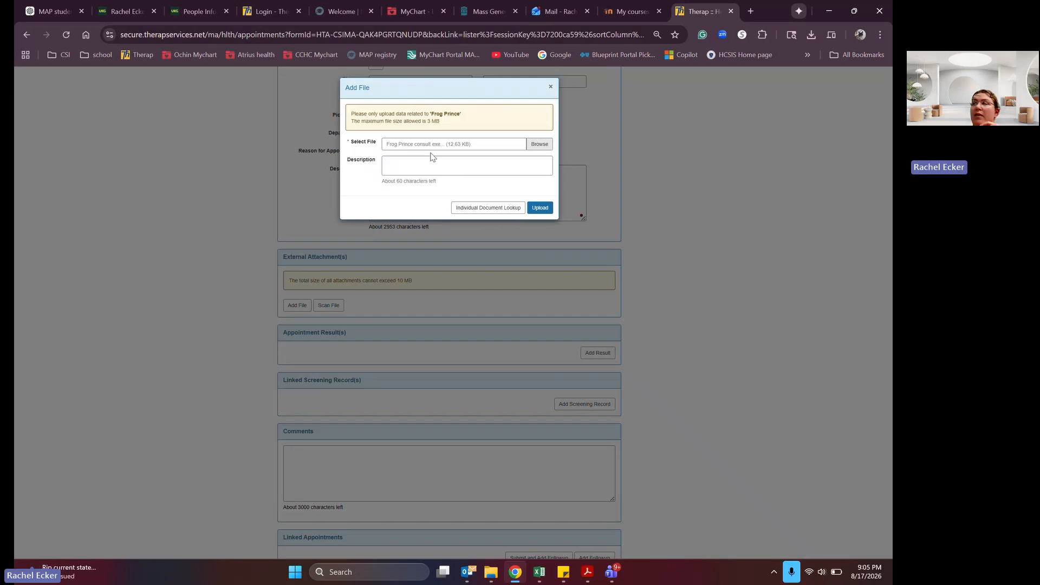
- Enter "consult" as the description of the chosen file and upload it to the external attachments
{"action": "left_click", "coordinate": [396, 164]}
{"action": "left_click", "coordinate": [393, 163]}
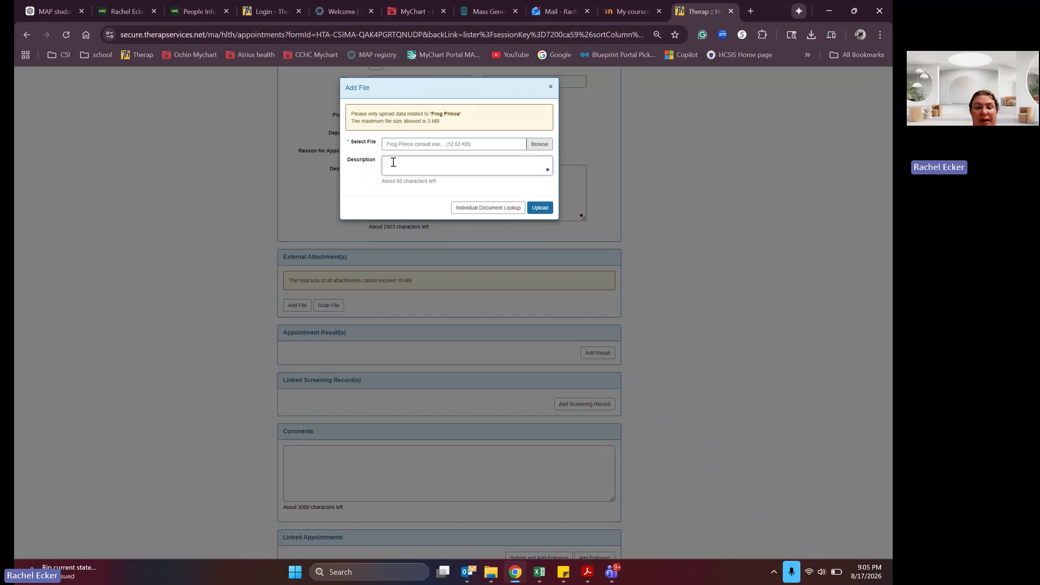
{"action": "type", "text": "consult"}
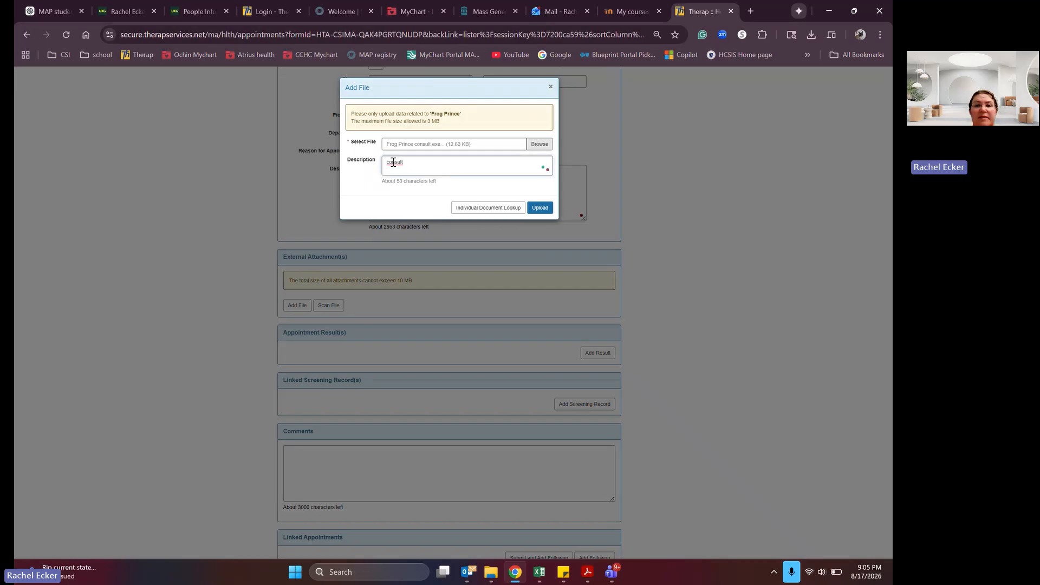
{"action": "left_click", "coordinate": [541, 208]}
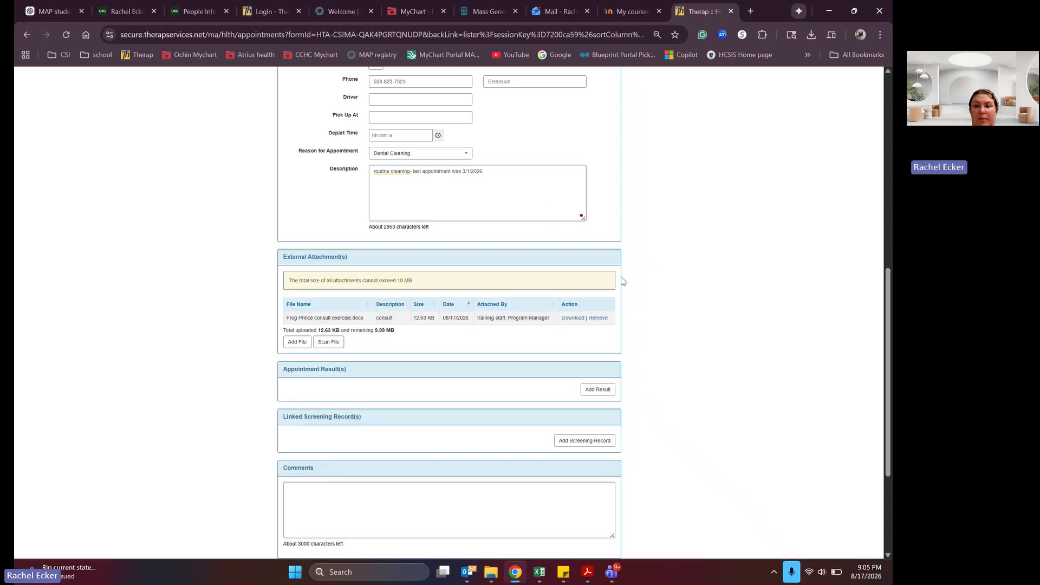
- Start adding another file to the external attachments and open the individual document lookup
{"action": "left_click_drag", "start_coordinate": [888, 305], "coordinate": [889, 317]}
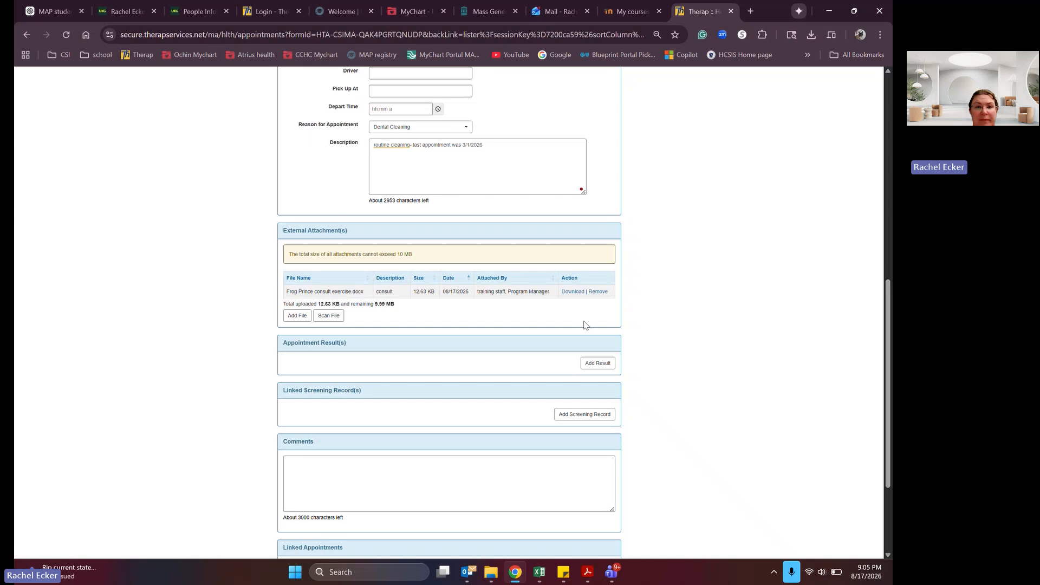
{"action": "left_click", "coordinate": [299, 318]}
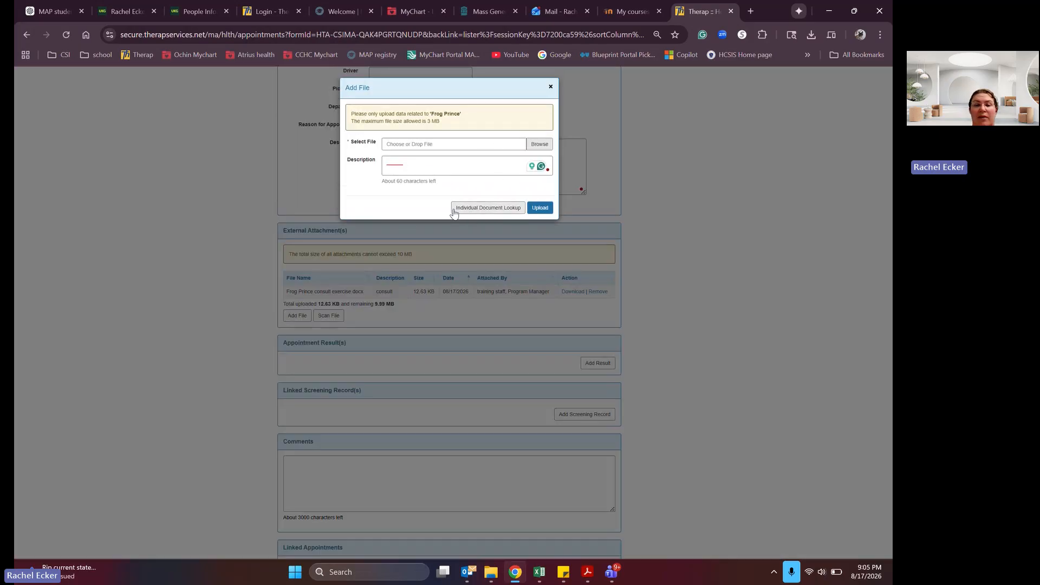
{"action": "left_click", "coordinate": [504, 209]}
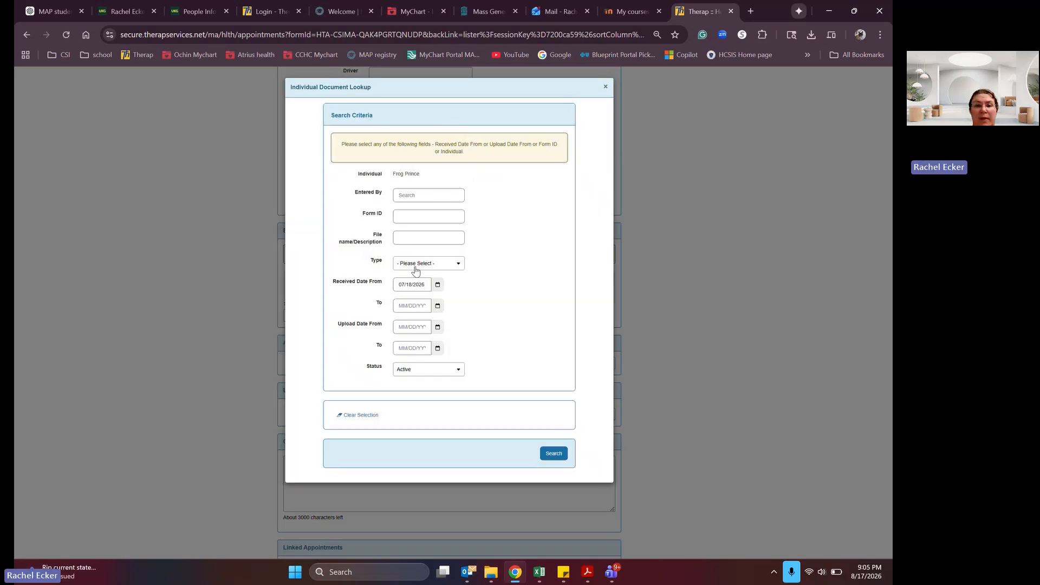
- Set the received date range to start from 02/23/2025 and search the individual's documents
{"action": "left_click", "coordinate": [436, 285]}
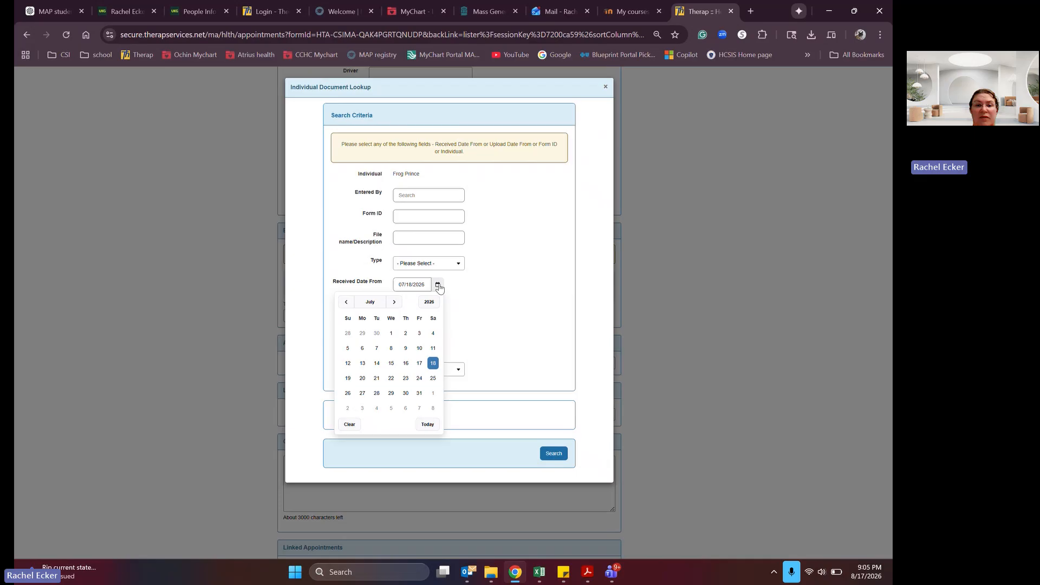
{"action": "left_click", "coordinate": [346, 302]}
{"action": "left_click", "coordinate": [346, 303]}
{"action": "left_click", "coordinate": [346, 302]}
{"action": "left_click", "coordinate": [346, 302]}
{"action": "left_click", "coordinate": [346, 302]}
{"action": "left_click", "coordinate": [346, 303]}
{"action": "left_click", "coordinate": [346, 302]}
{"action": "left_click", "coordinate": [347, 303]}
{"action": "left_click", "coordinate": [346, 302]}
{"action": "left_click", "coordinate": [346, 304]}
{"action": "left_click", "coordinate": [346, 305]}
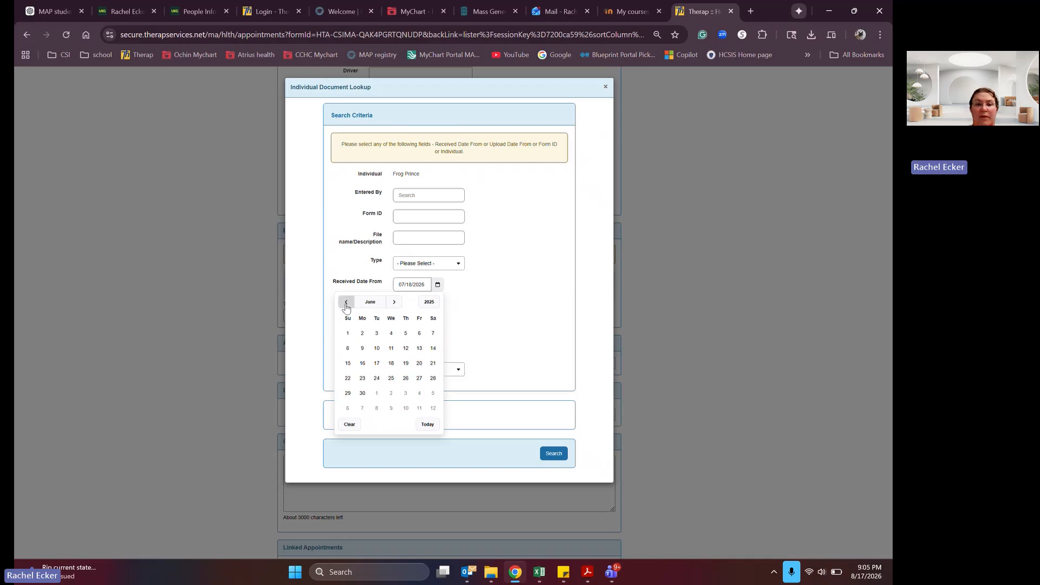
{"action": "left_click", "coordinate": [346, 304]}
{"action": "left_click", "coordinate": [346, 304]}
{"action": "left_click", "coordinate": [346, 305]}
{"action": "left_click", "coordinate": [349, 334]}
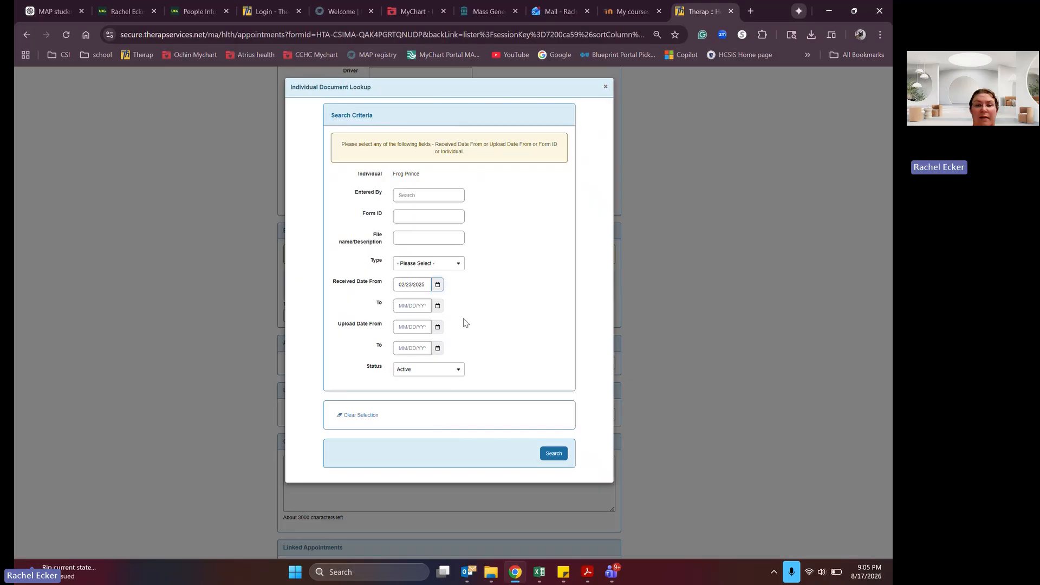
{"action": "left_click", "coordinate": [558, 451]}
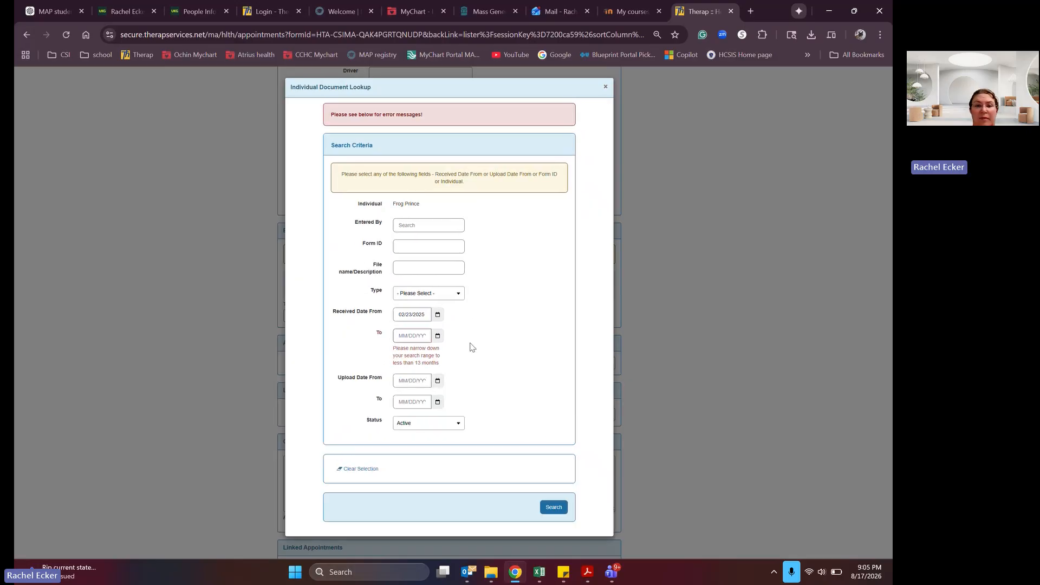
- Search the documents again with the received date range ending 02/23/2026 and attach the dental consult report
{"action": "left_click", "coordinate": [427, 332]}
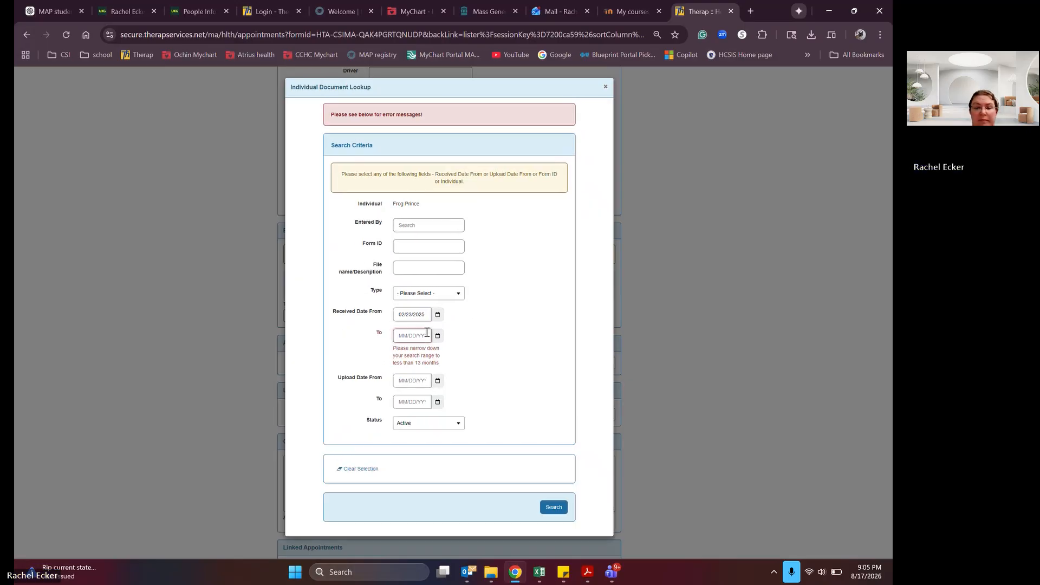
{"action": "type", "text": "02/"}
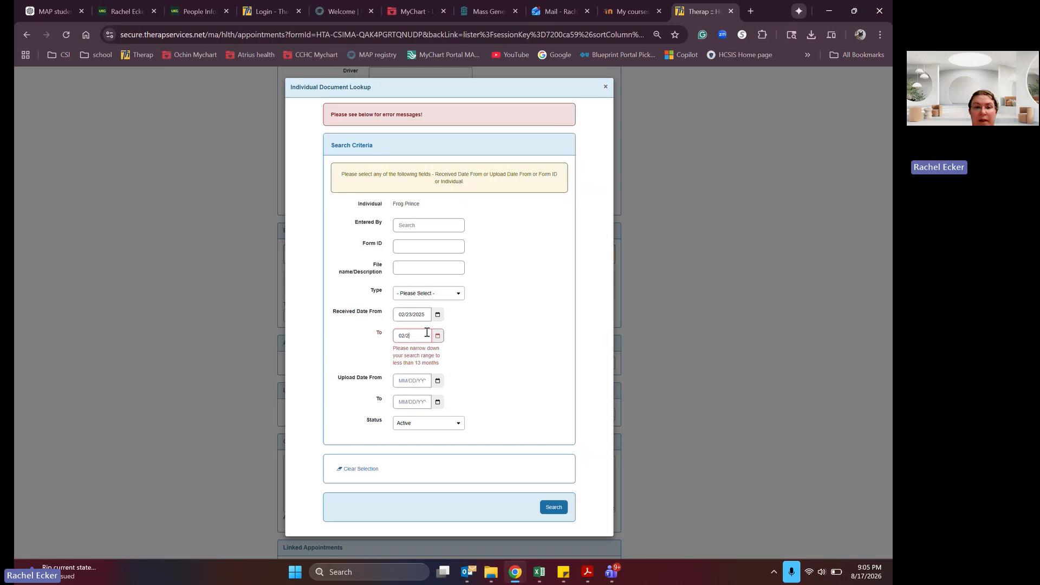
{"action": "type", "text": "23/2026"}
{"action": "left_click", "coordinate": [554, 507]}
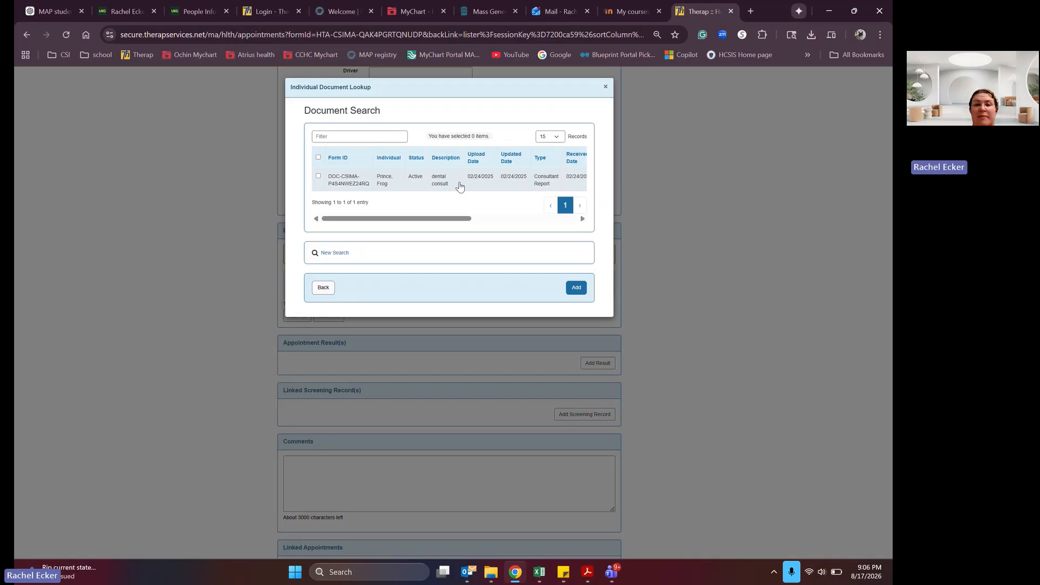
{"action": "left_click", "coordinate": [577, 288]}
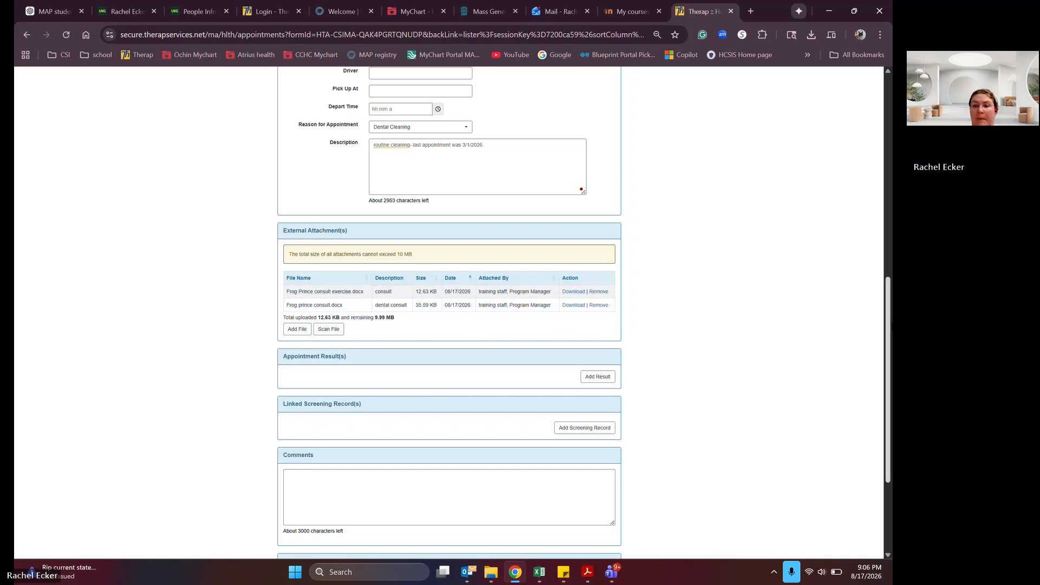
- Add the comment "next appointment December 8th 2026 at 10am" and submit the appointment
{"action": "scroll", "coordinate": [593, 354], "scroll_direction": "down", "scroll_amount": 2}
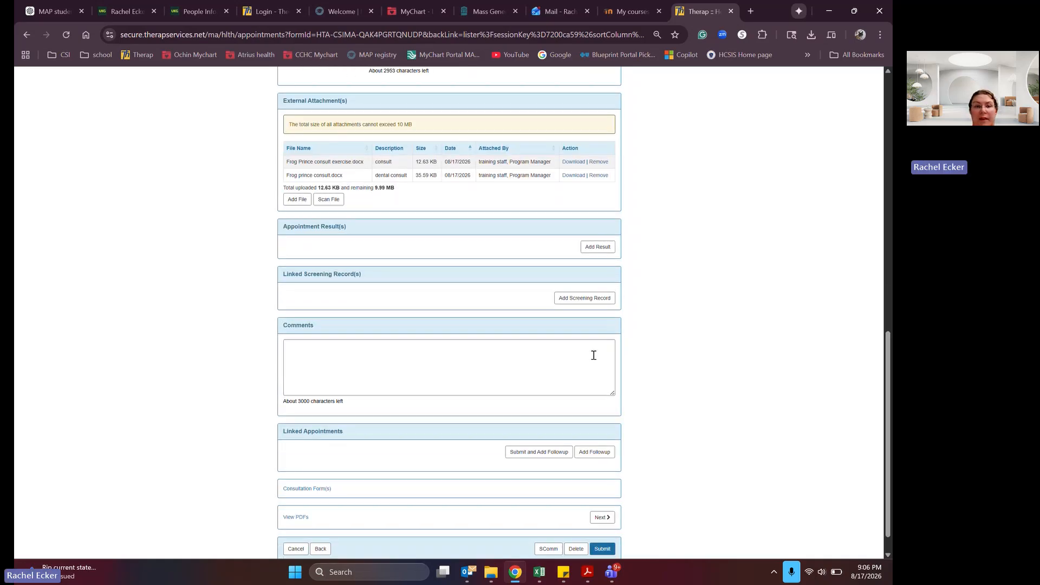
{"action": "left_click", "coordinate": [416, 370]}
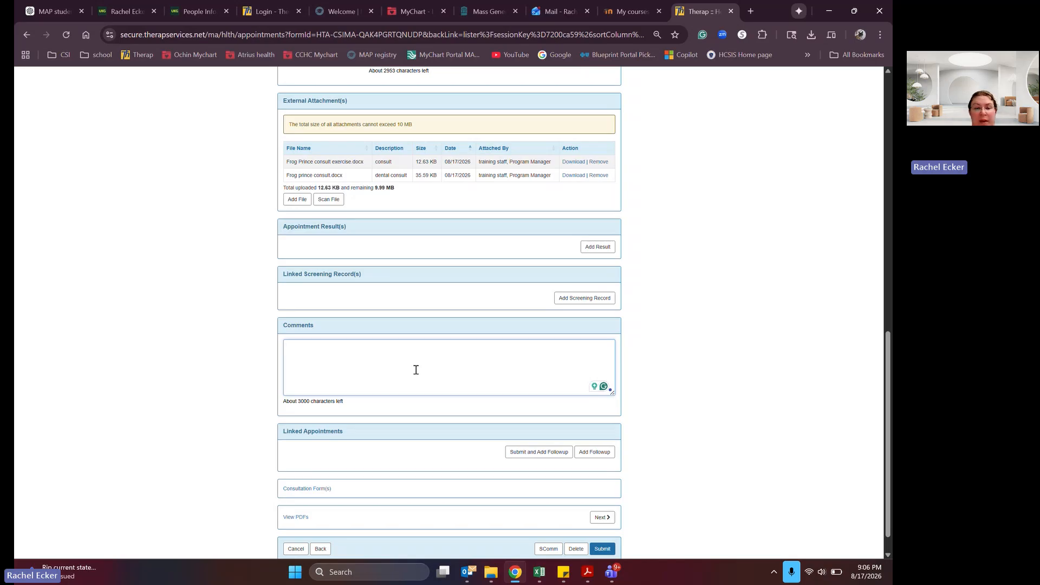
{"action": "type", "text": "next appoi"}
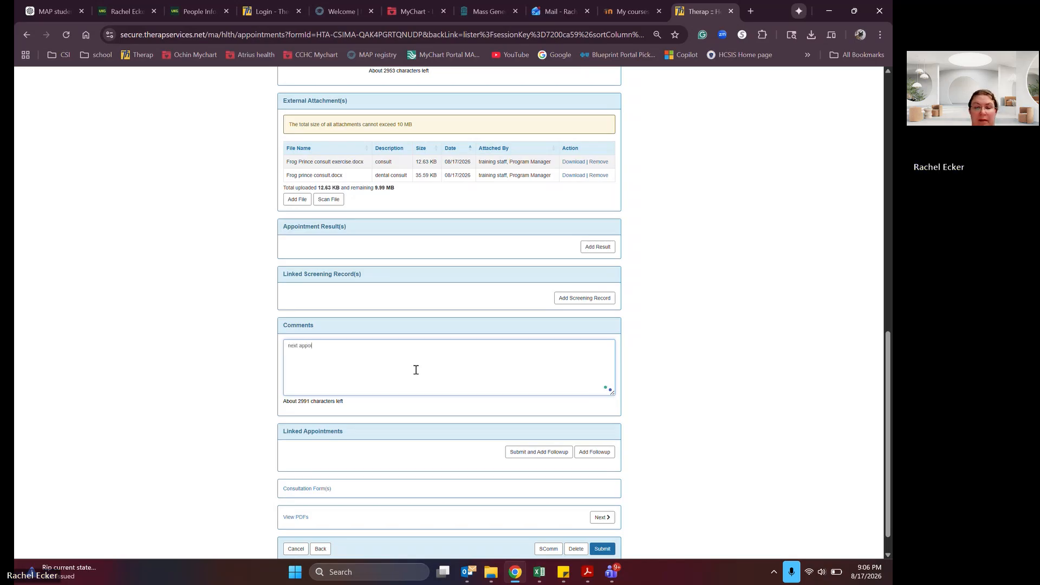
{"action": "type", "text": "ntment"}
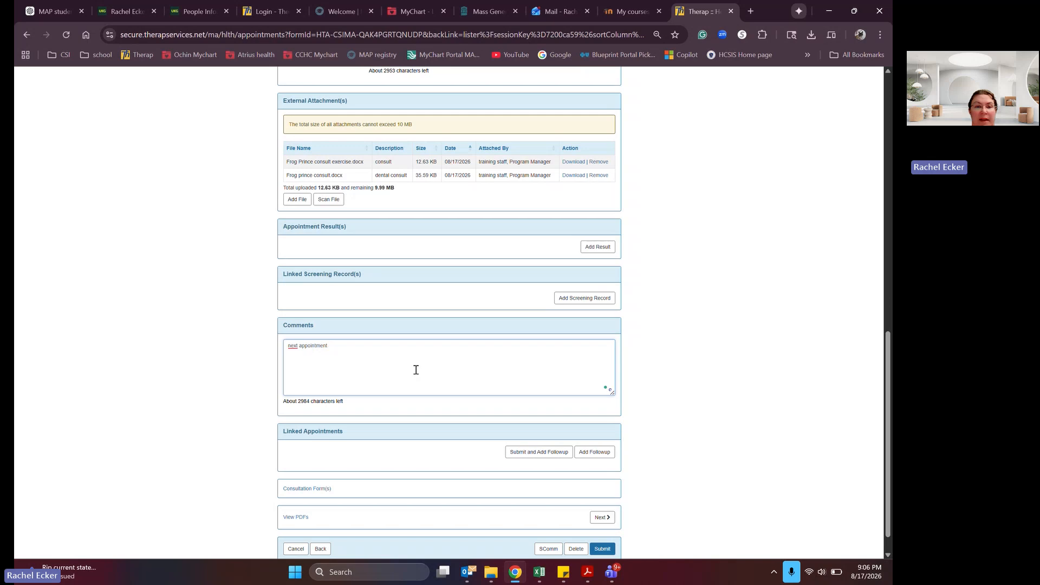
{"action": "type", "text": "yDecember"}
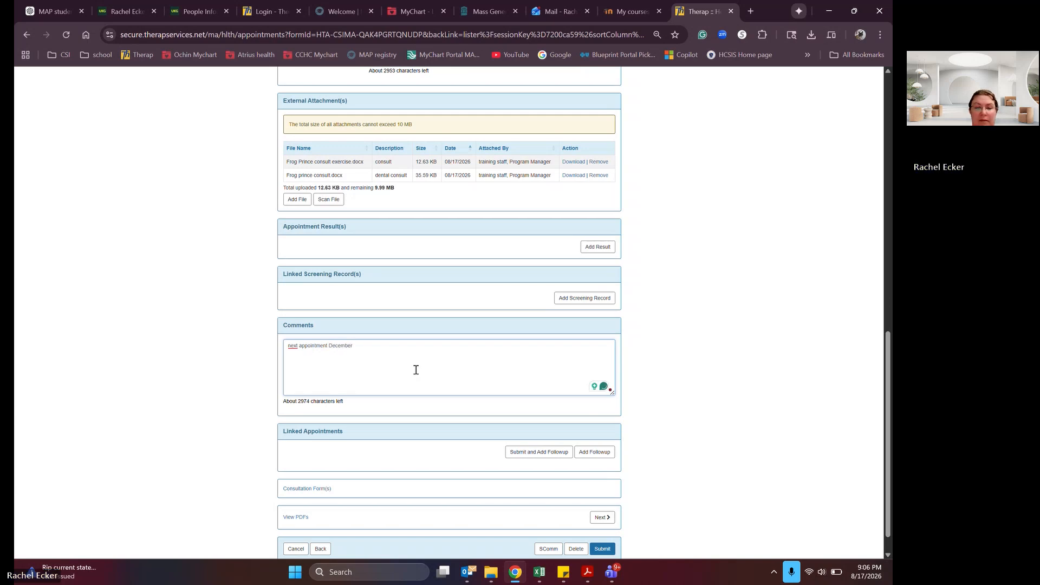
{"action": "type", "text": " 8th"}
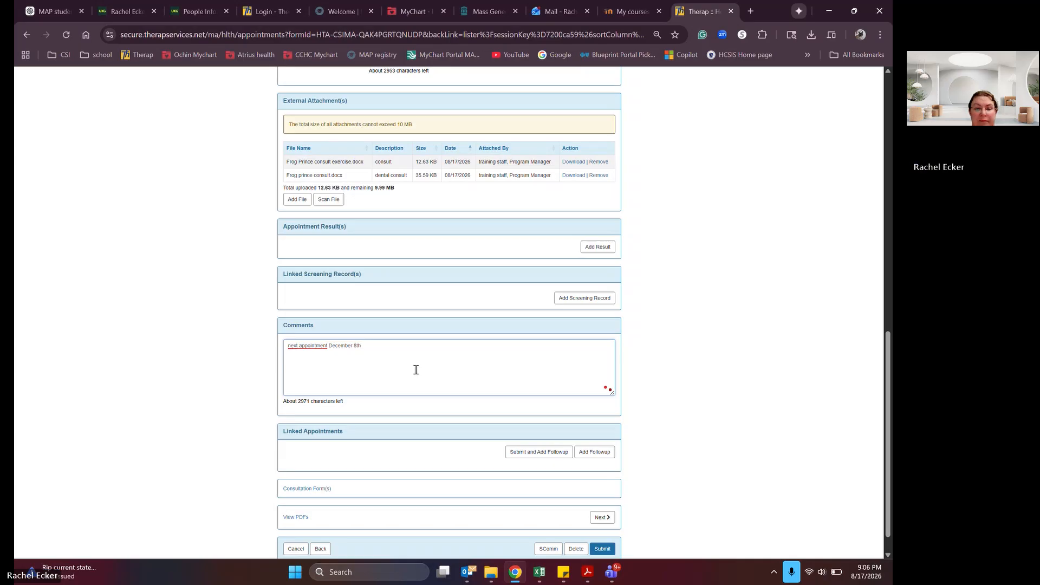
{"action": "type", "text": " 2026 at 10am"}
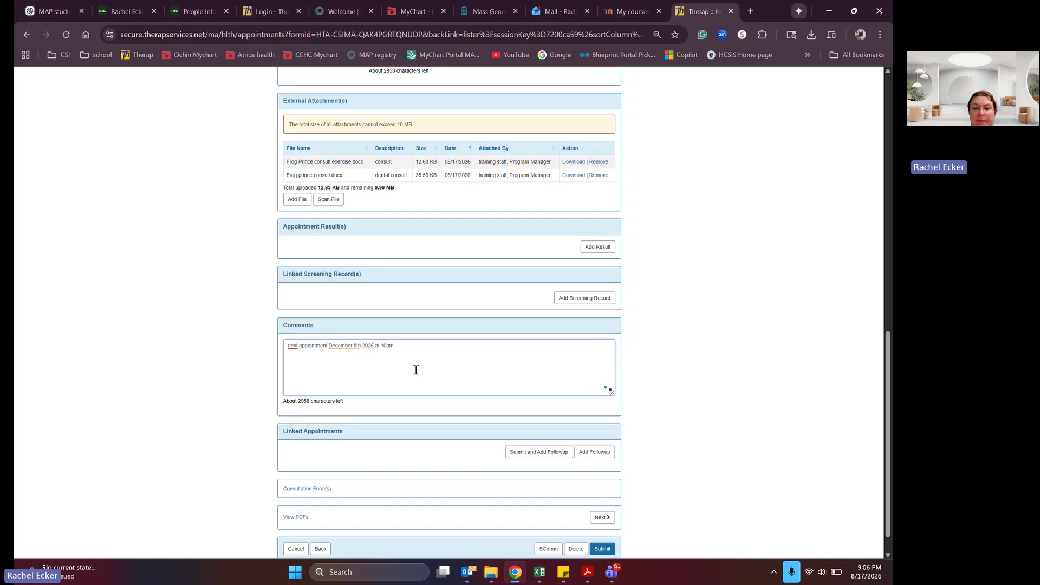
{"action": "left_click", "coordinate": [604, 549]}
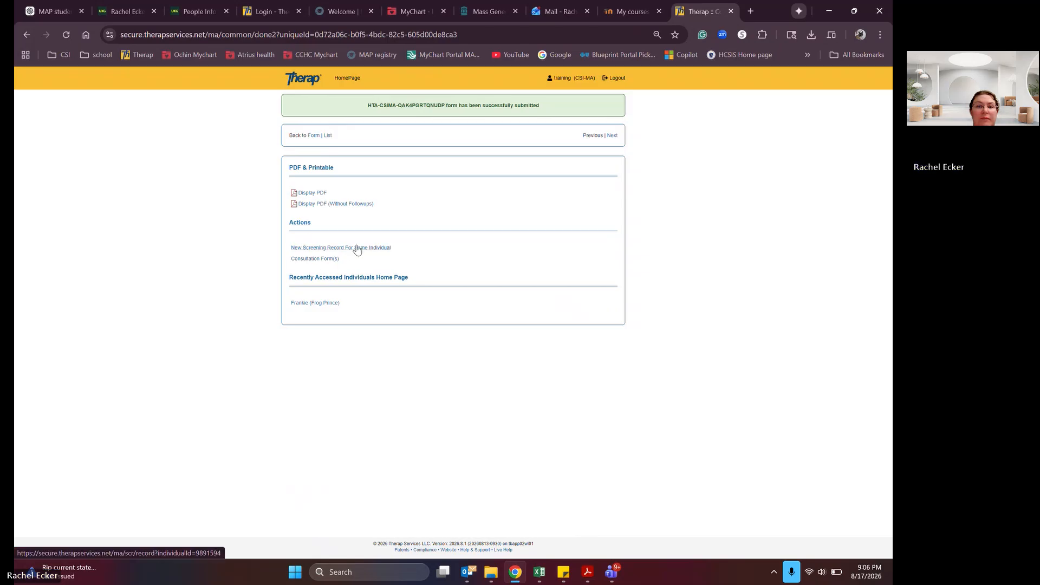
- Return to the demo individual's home page and start a new Health Tracking appointment
{"action": "left_click", "coordinate": [324, 304]}
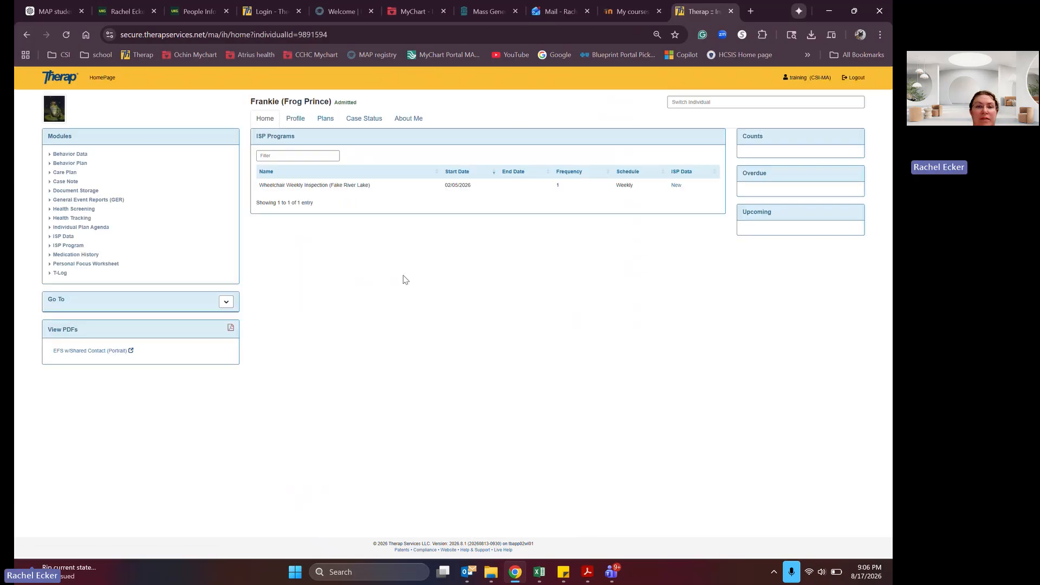
{"action": "left_click", "coordinate": [73, 219]}
{"action": "left_click", "coordinate": [74, 227]}
{"action": "left_click", "coordinate": [71, 239]}
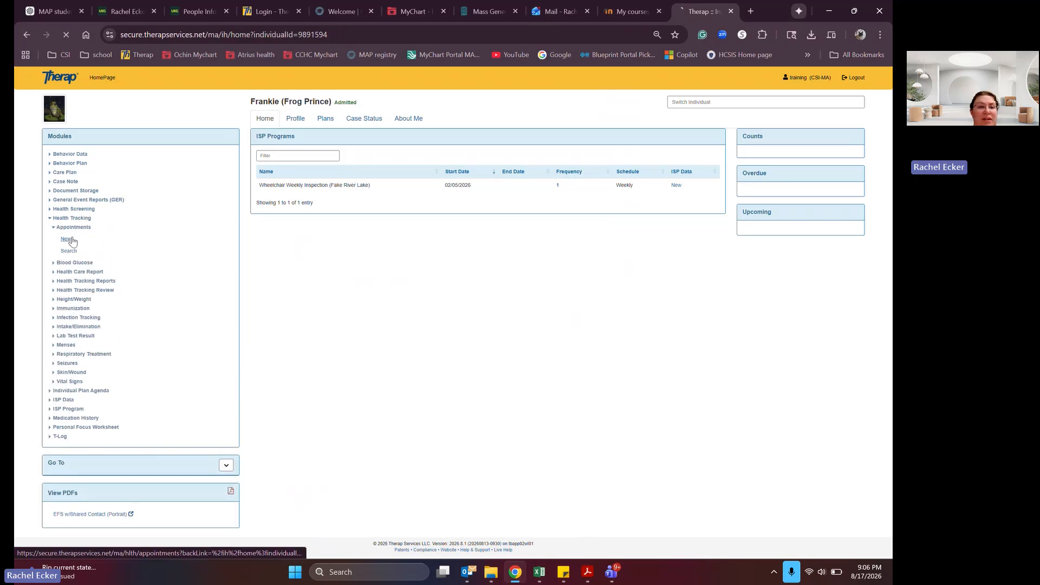
- Set the new appointment's date to 12/08/2026
{"action": "left_click", "coordinate": [438, 206]}
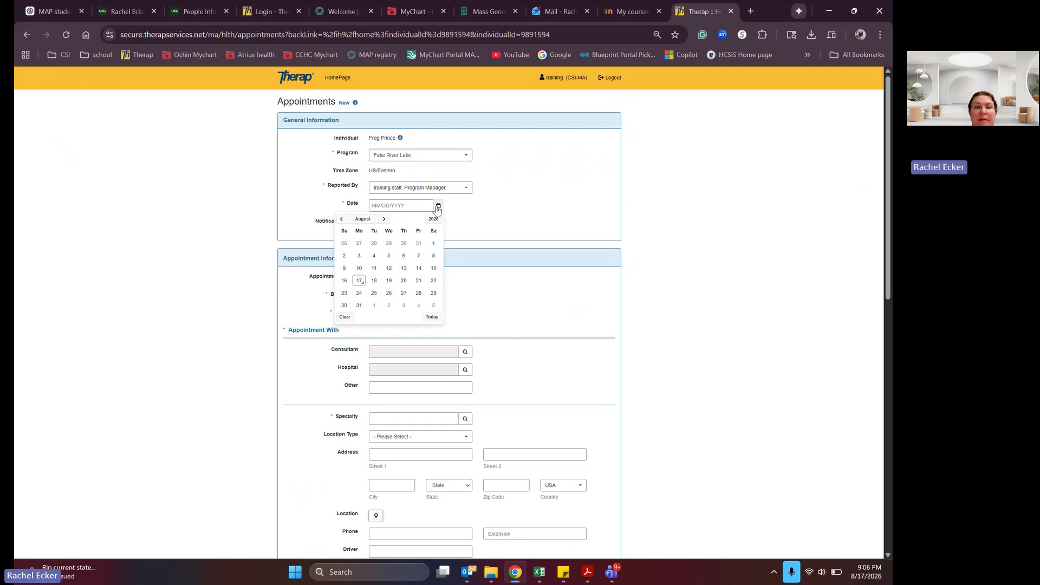
{"action": "left_click", "coordinate": [425, 205]}
{"action": "left_click", "coordinate": [425, 204]}
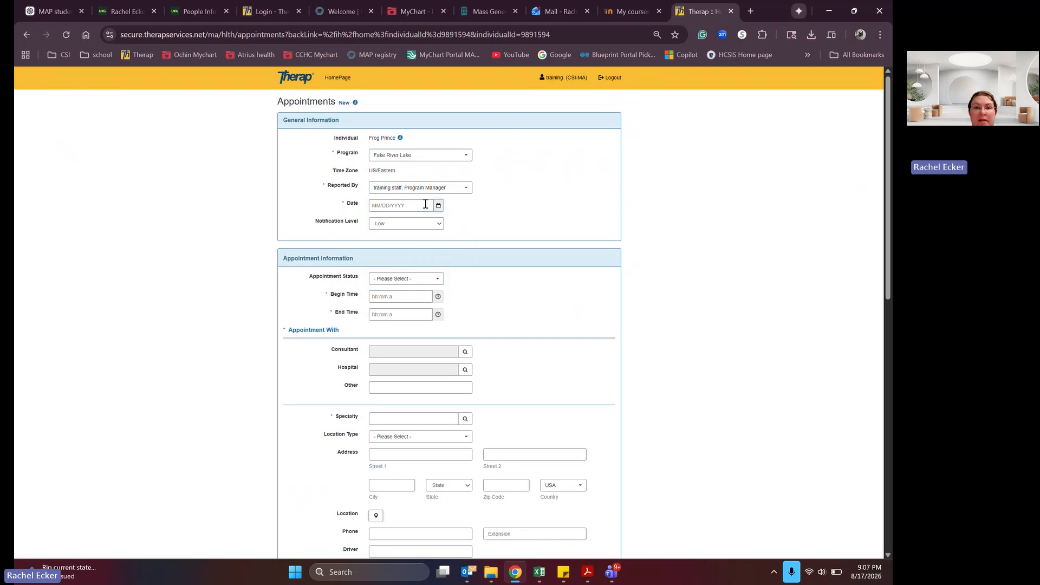
{"action": "left_click", "coordinate": [438, 206]}
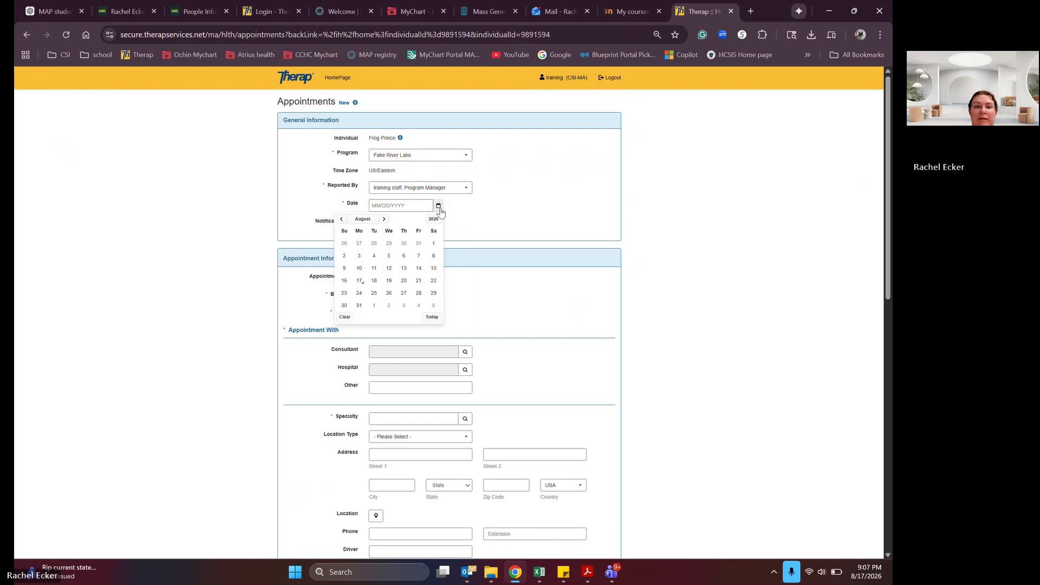
{"action": "left_click", "coordinate": [386, 219]}
{"action": "left_click", "coordinate": [386, 219]}
{"action": "left_click", "coordinate": [386, 220]}
{"action": "left_click", "coordinate": [374, 256]}
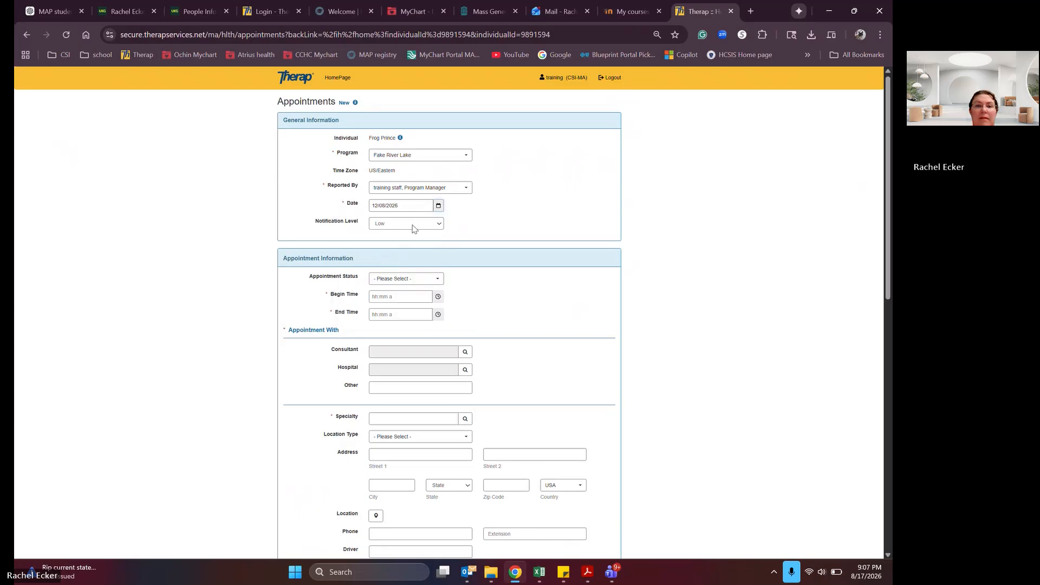
- Set the appointment status to Scheduled and the begin time to 10:00 am
{"action": "left_click", "coordinate": [402, 278]}
{"action": "left_click", "coordinate": [396, 318]}
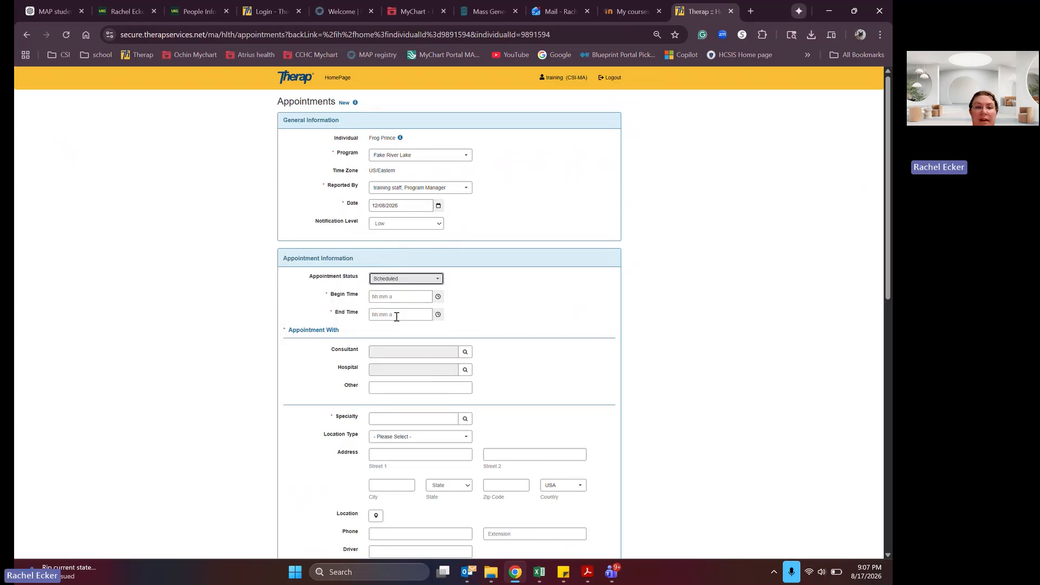
{"action": "left_click", "coordinate": [387, 297]}
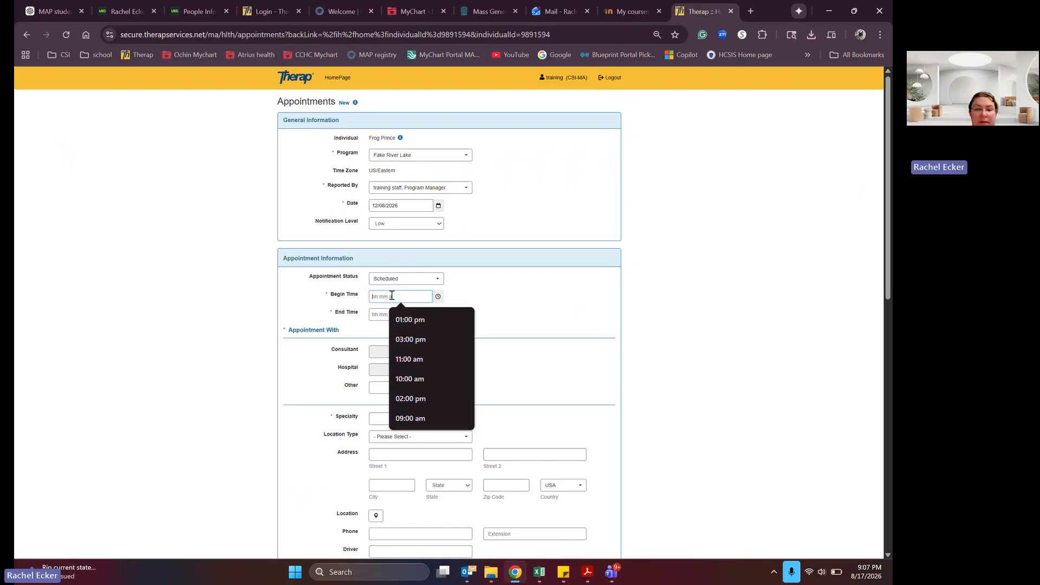
{"action": "type", "text": "10:0"}
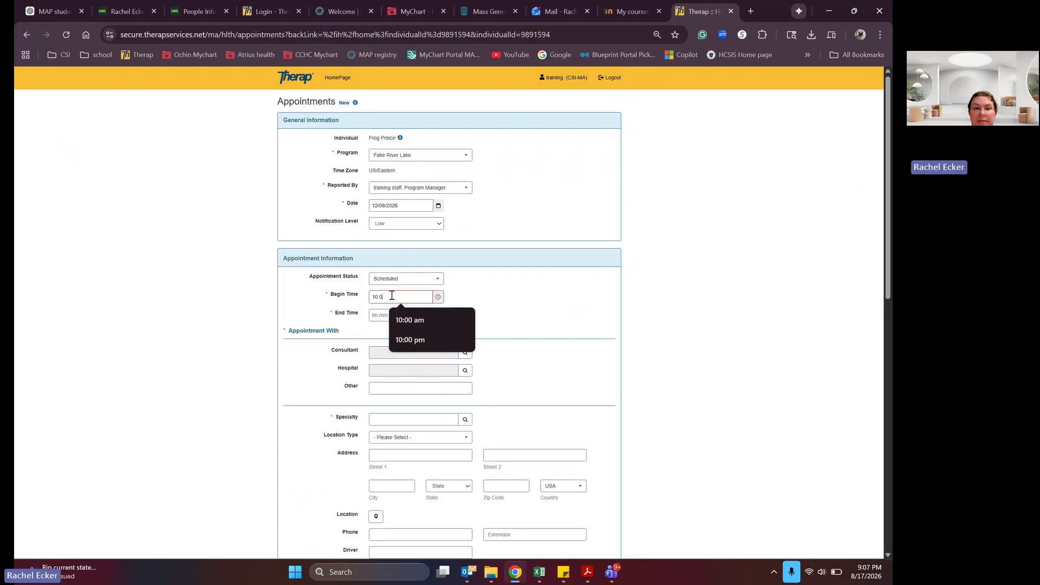
{"action": "type", "text": "0 am"}
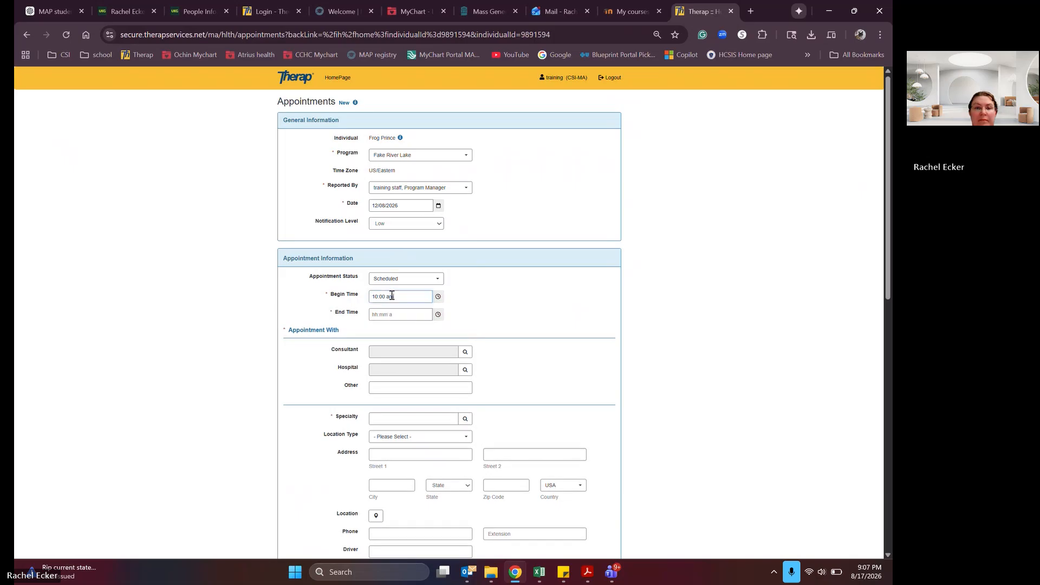
{"action": "left_click", "coordinate": [457, 332]}
- Search the shared contacts for "tufts" and select Tufts Dental of Northwoods as the appointment's consultant
{"action": "left_click", "coordinate": [464, 351]}
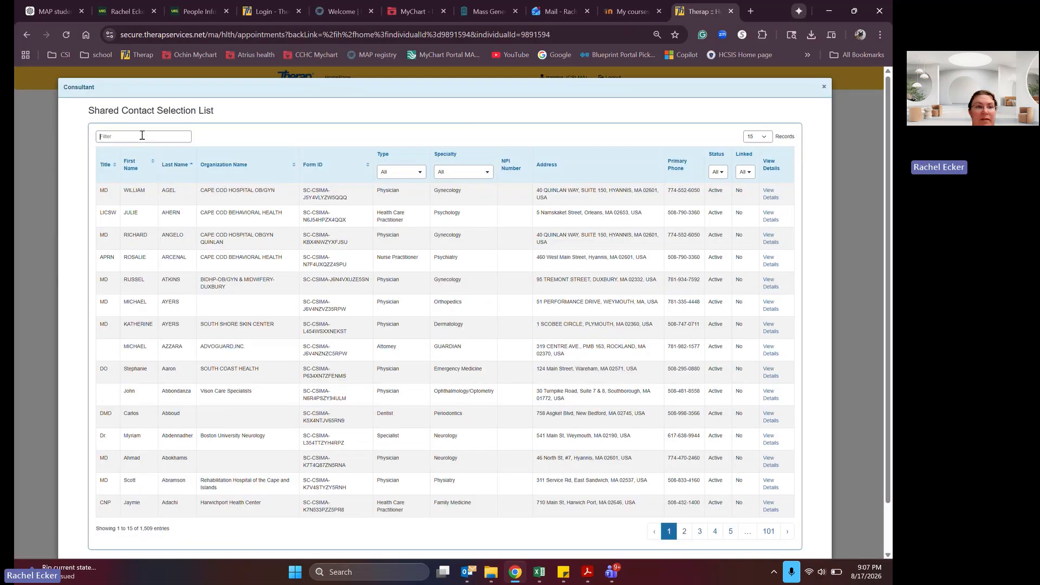
{"action": "left_click", "coordinate": [142, 135]}
{"action": "type", "text": "tuf"}
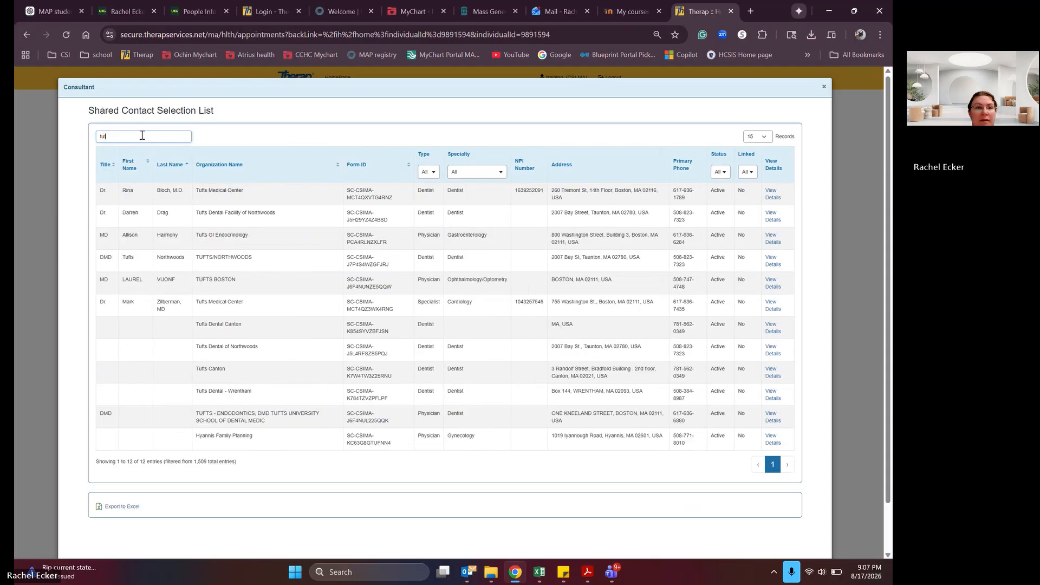
{"action": "type", "text": "ts"}
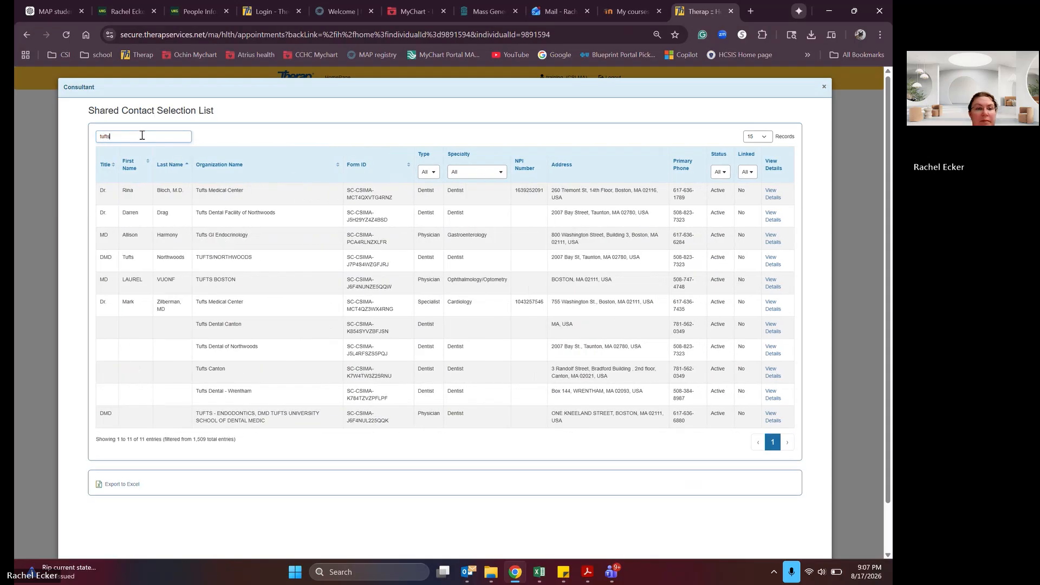
{"action": "left_click", "coordinate": [282, 351]}
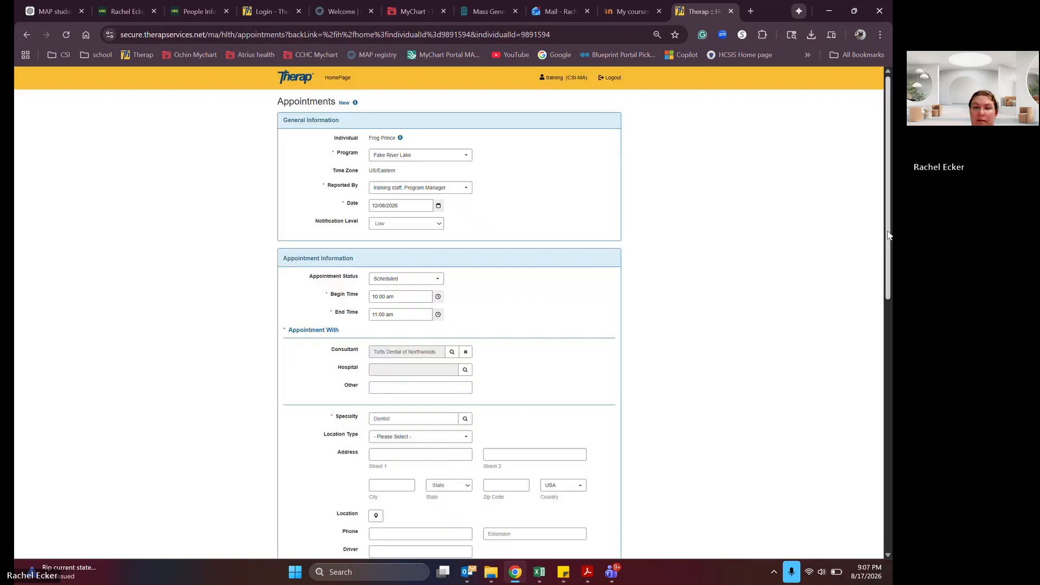
- Set the appointment's location type to Office and its reason to Dental Cleaning
{"action": "left_click_drag", "start_coordinate": [883, 238], "coordinate": [886, 306]}
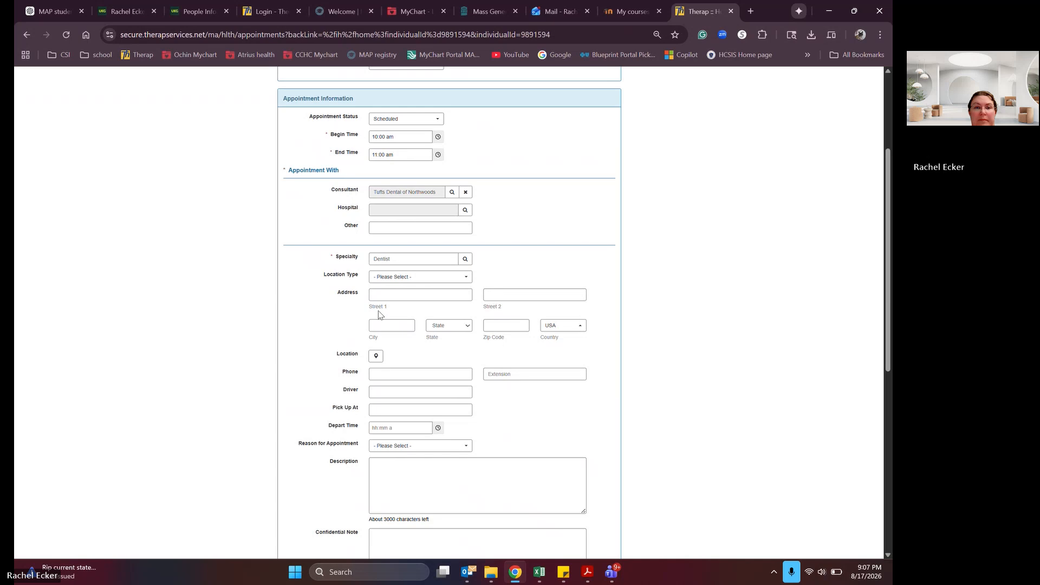
{"action": "left_click", "coordinate": [383, 277]}
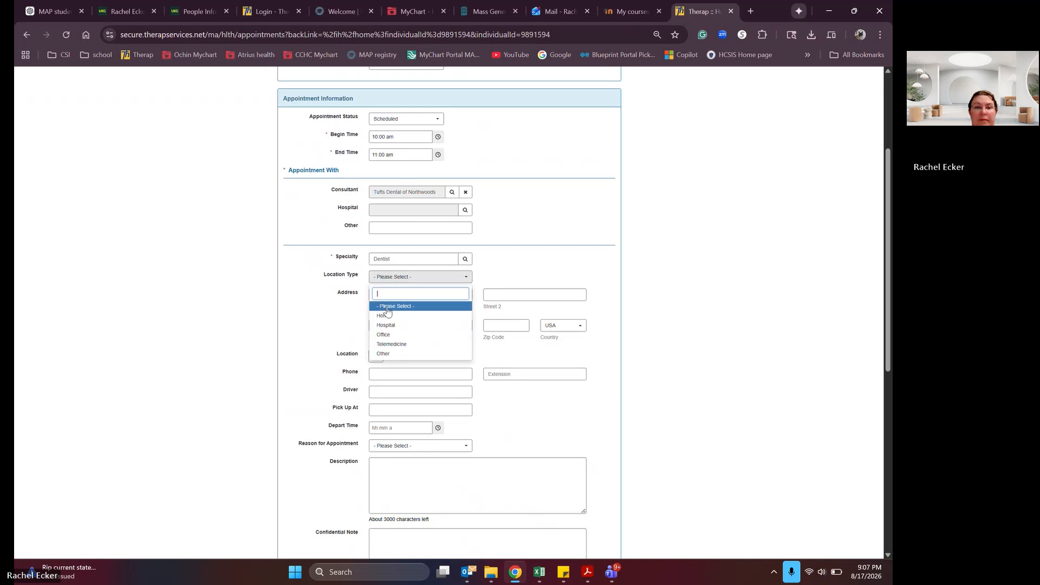
{"action": "left_click", "coordinate": [393, 334]}
{"action": "left_click", "coordinate": [397, 447]}
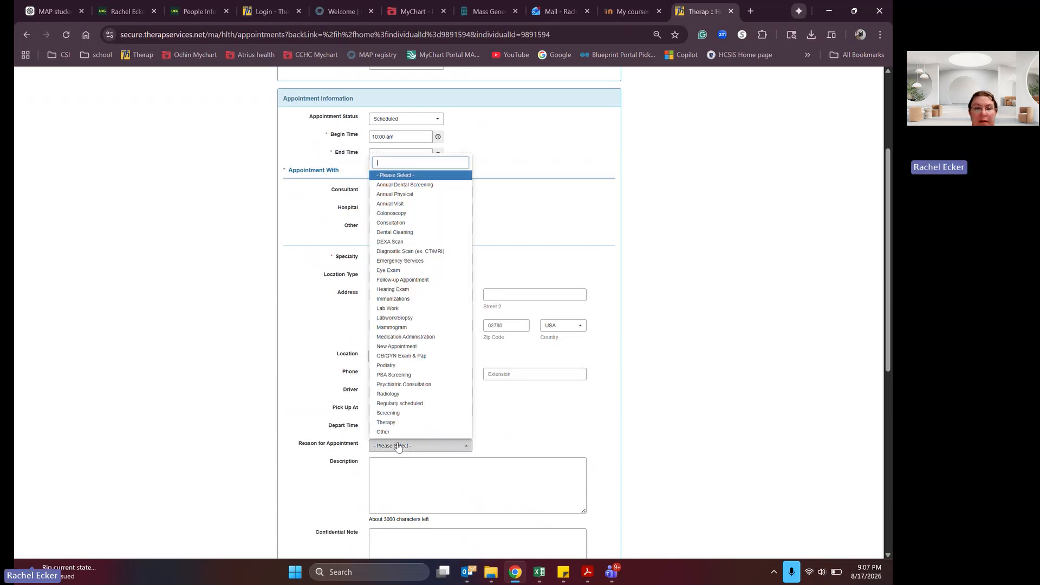
{"action": "left_click", "coordinate": [407, 233]}
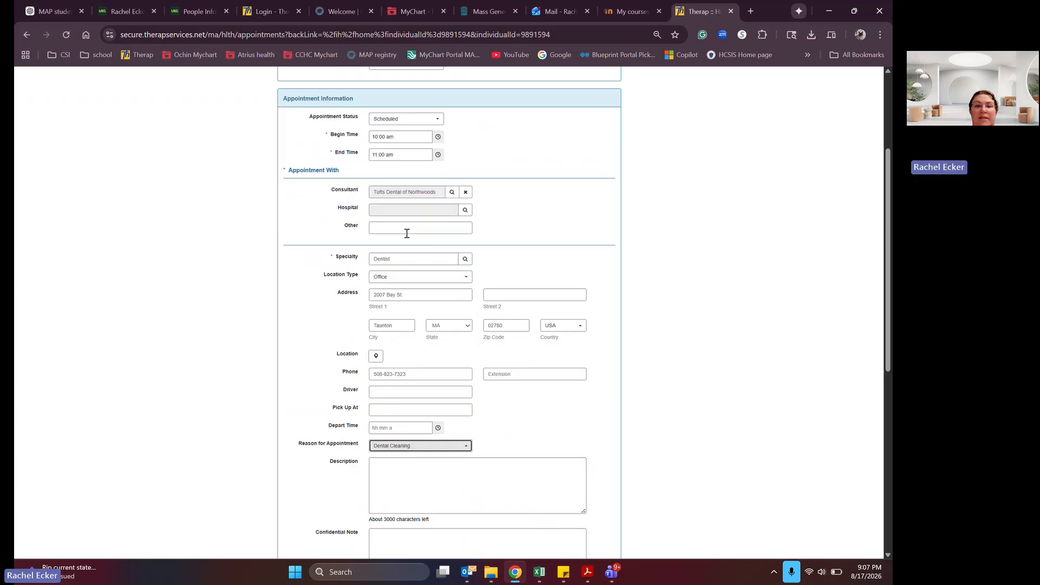
- Submit the follow-up appointment and dismiss the browser's offer to save the address
{"action": "scroll", "coordinate": [889, 265], "scroll_direction": "down", "scroll_amount": 3}
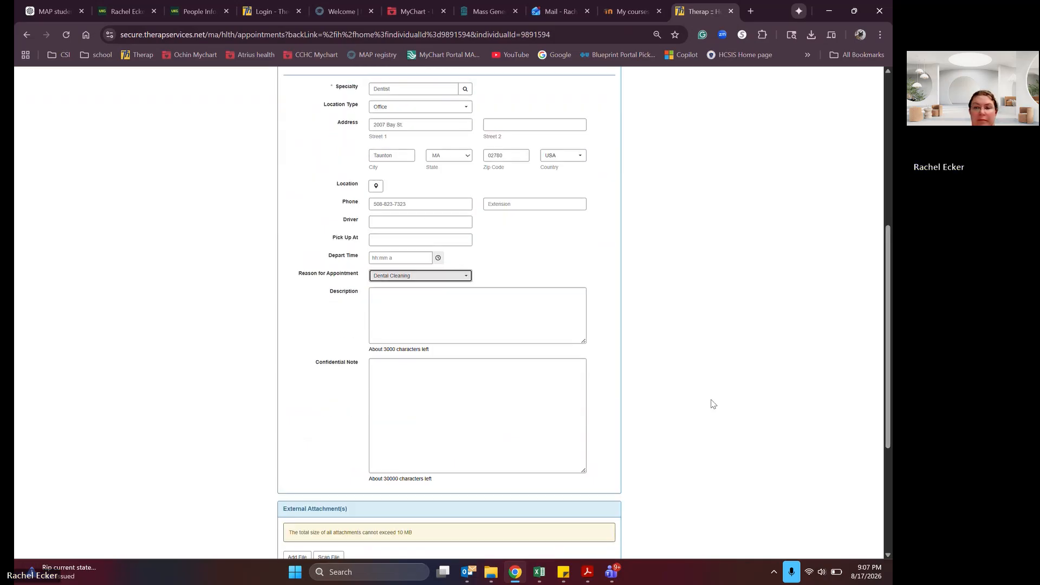
{"action": "scroll", "coordinate": [881, 471], "scroll_direction": "down", "scroll_amount": 4}
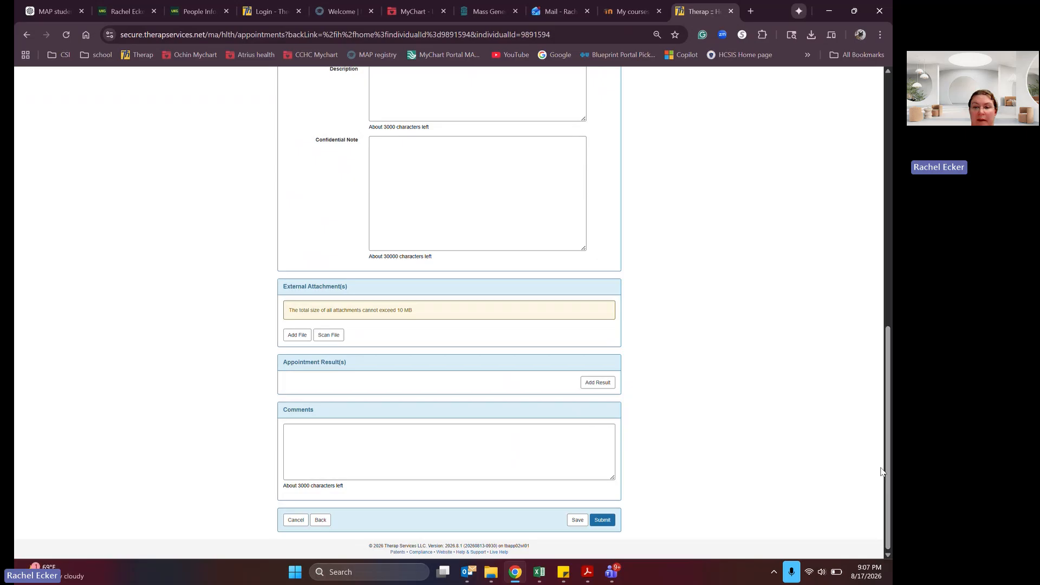
{"action": "left_click", "coordinate": [607, 521]}
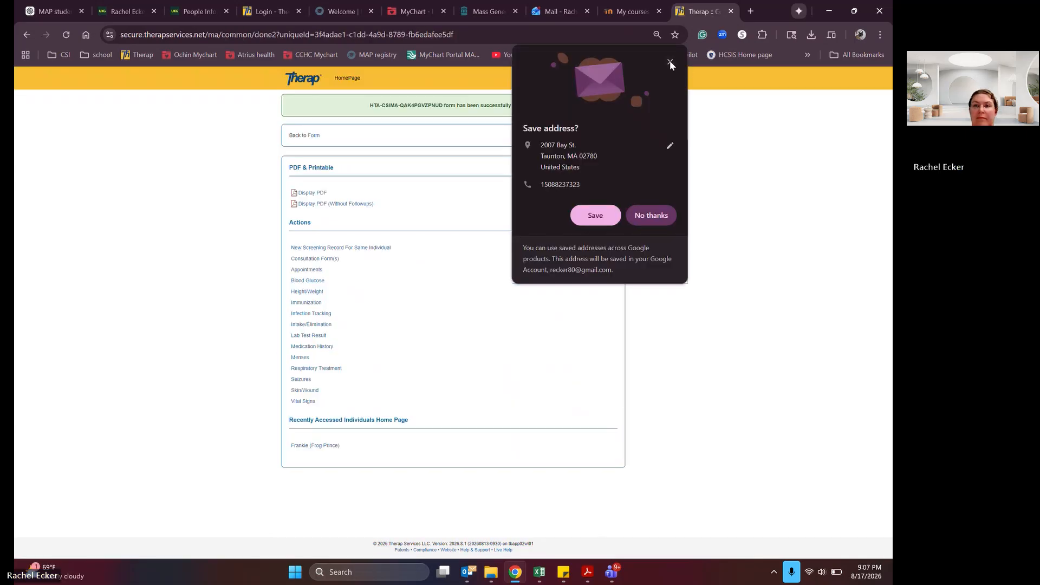
{"action": "left_click", "coordinate": [670, 62]}
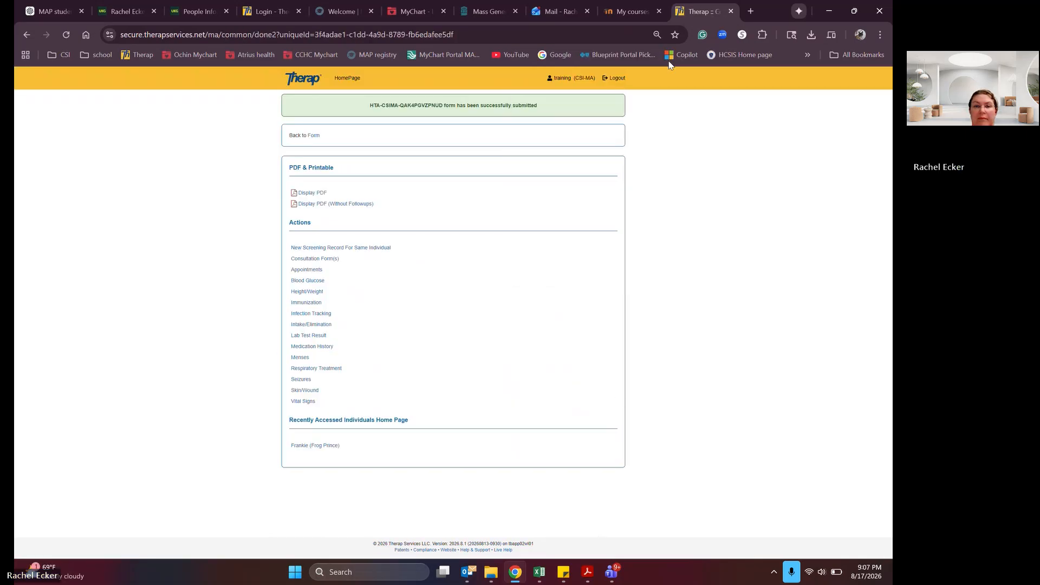
- Return to the demo individual's home page and view the list of their Document Storage files
{"action": "left_click", "coordinate": [347, 78]}
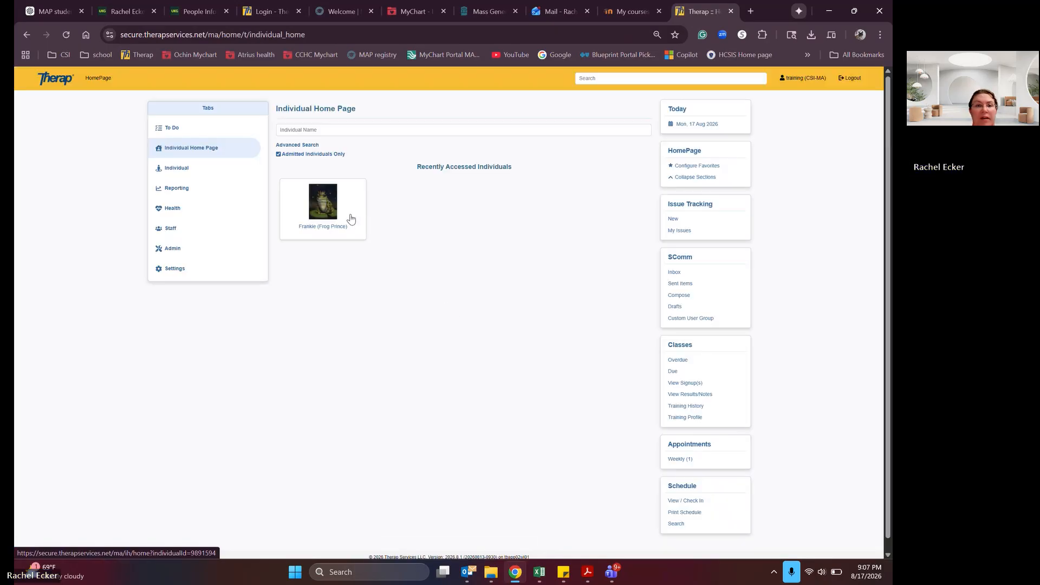
{"action": "left_click", "coordinate": [355, 220]}
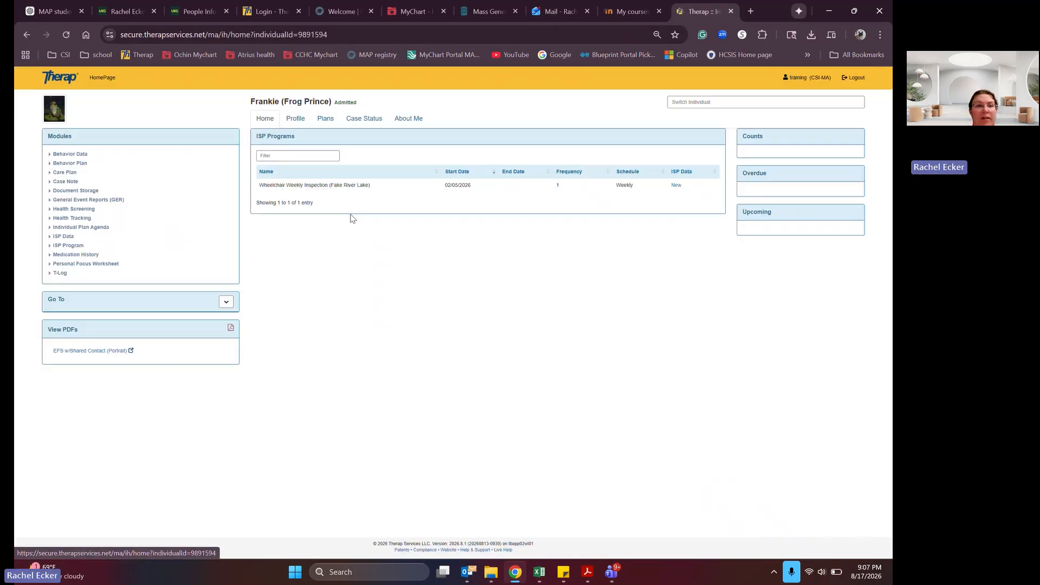
{"action": "left_click", "coordinate": [68, 193]}
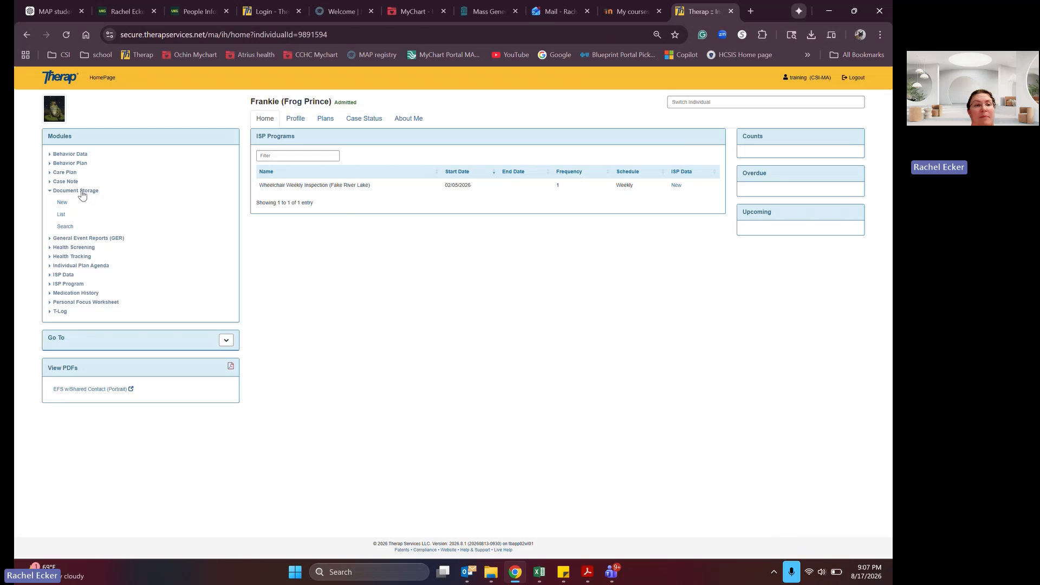
{"action": "left_click", "coordinate": [61, 216]}
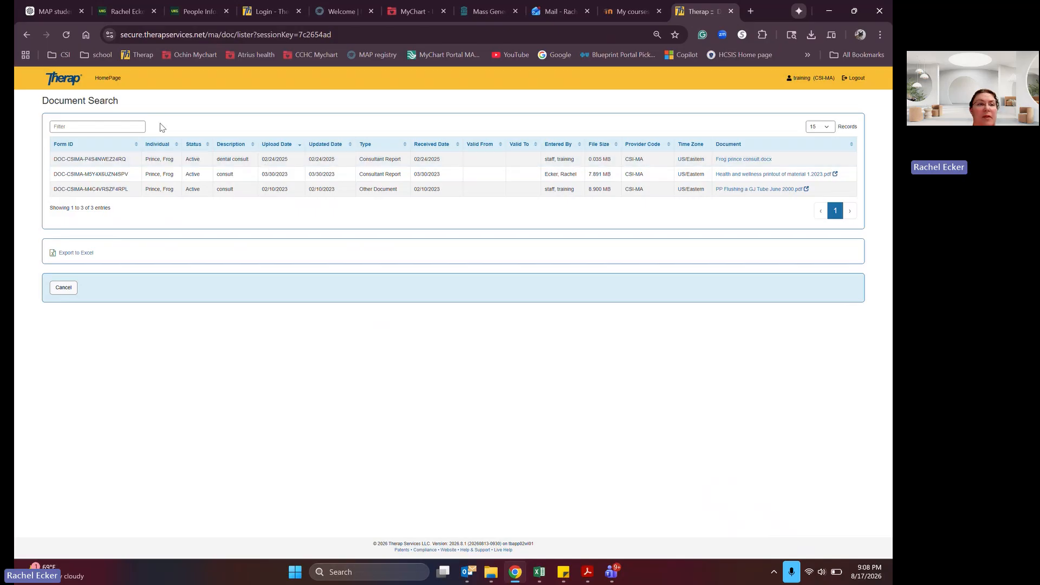
- Go back to the individual's home page, start a new Document Storage entry, and dismiss the e-mail notification
{"action": "left_click", "coordinate": [26, 34]}
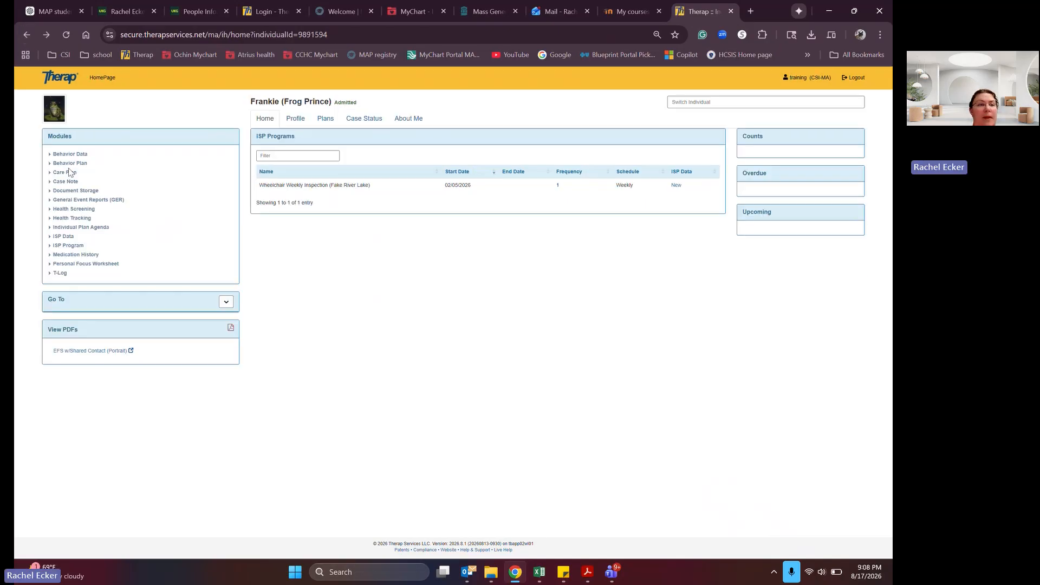
{"action": "left_click", "coordinate": [65, 191]}
{"action": "left_click", "coordinate": [64, 201]}
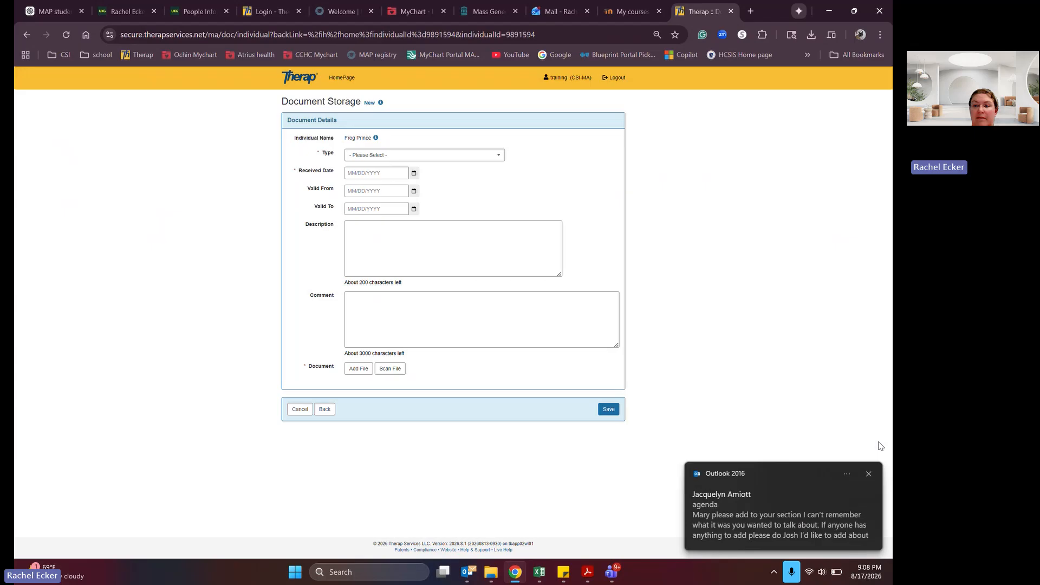
{"action": "left_click", "coordinate": [868, 474]}
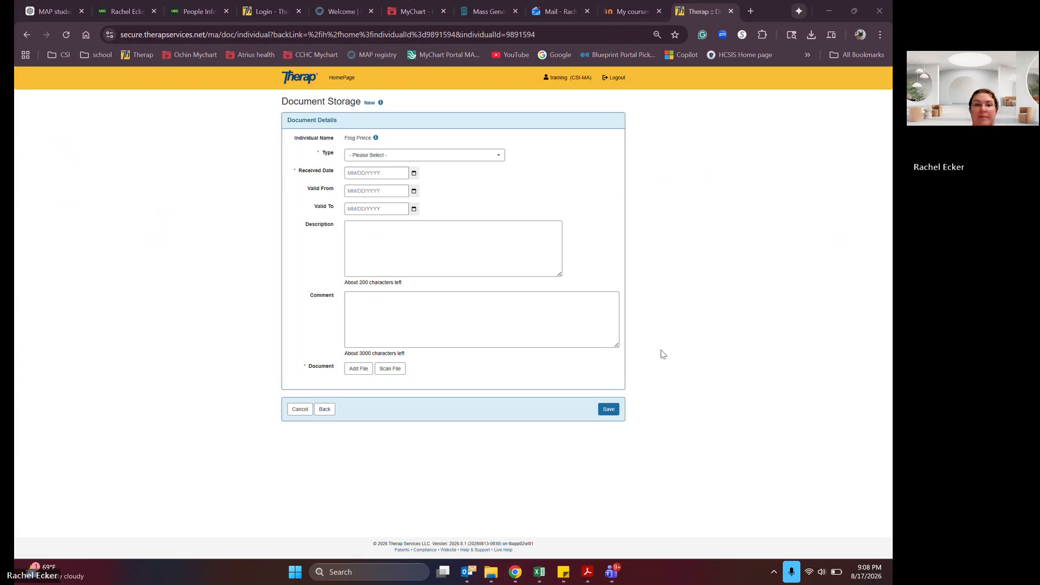
- Set the document type to Consultant Report and the received date to today, 08/17/2026
{"action": "left_click", "coordinate": [373, 156]}
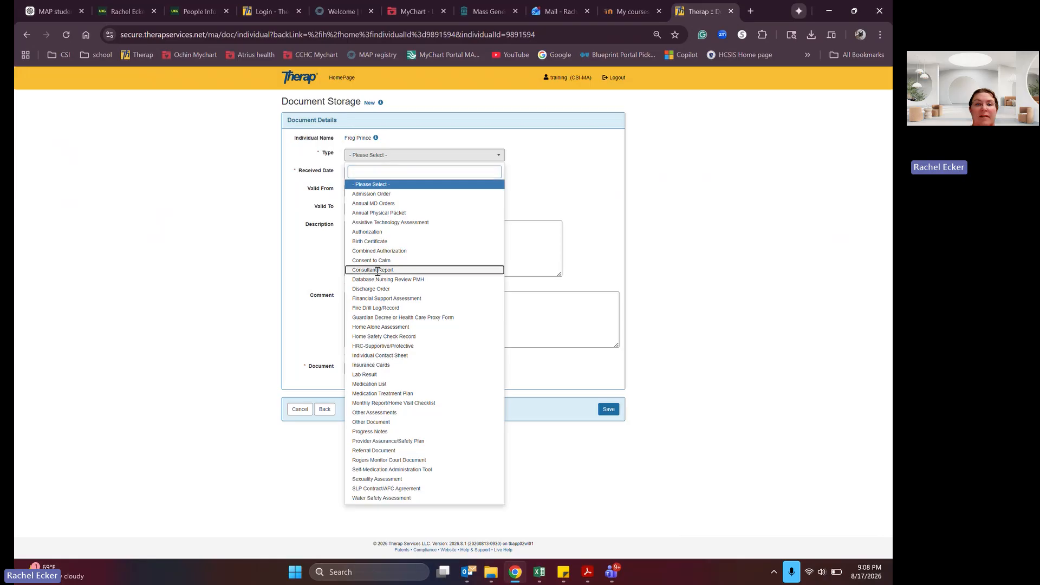
{"action": "left_click", "coordinate": [377, 271]}
{"action": "left_click", "coordinate": [369, 173]}
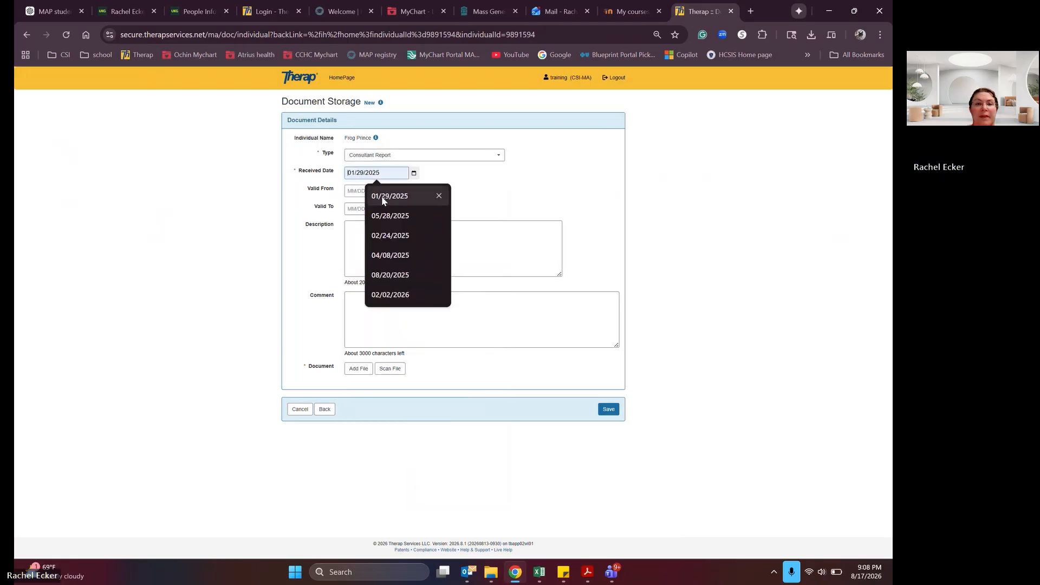
{"action": "left_click", "coordinate": [413, 174]}
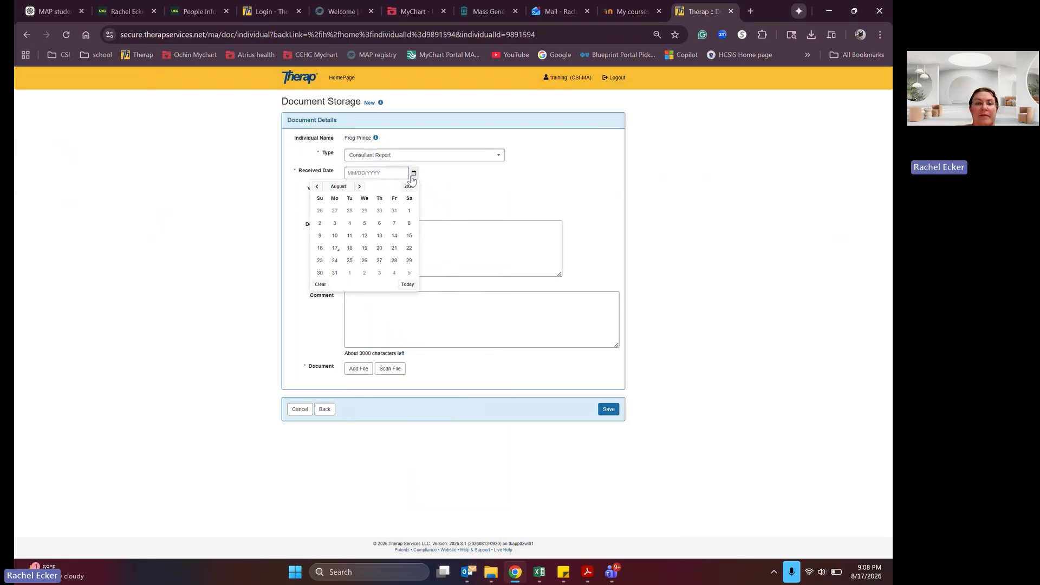
{"action": "left_click", "coordinate": [407, 284]}
- Enter the document description "dental consult large file from 8/17/26"
{"action": "left_click", "coordinate": [448, 194]}
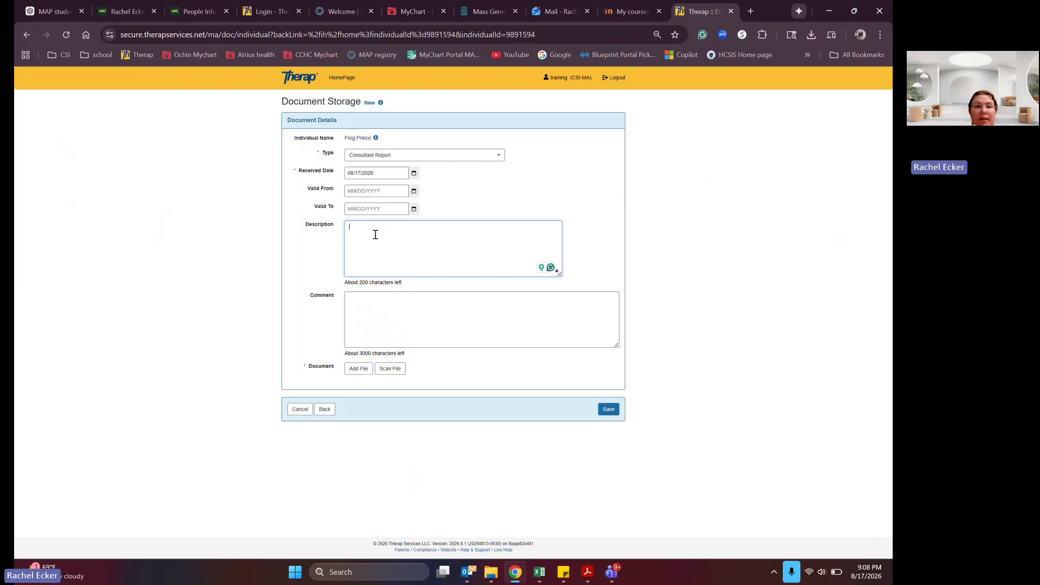
{"action": "type", "text": "de"}
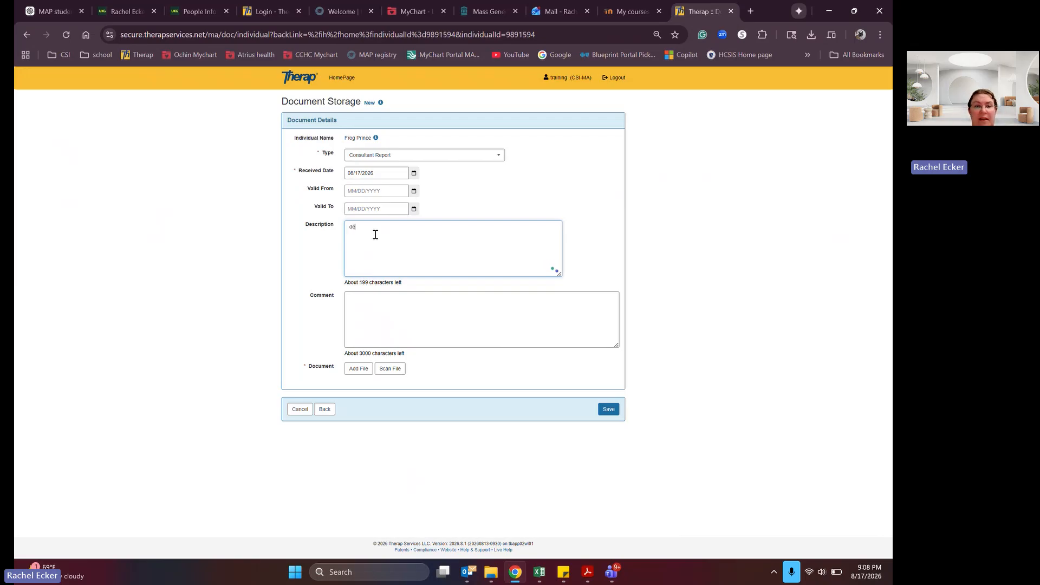
{"action": "type", "text": "ntal cons"}
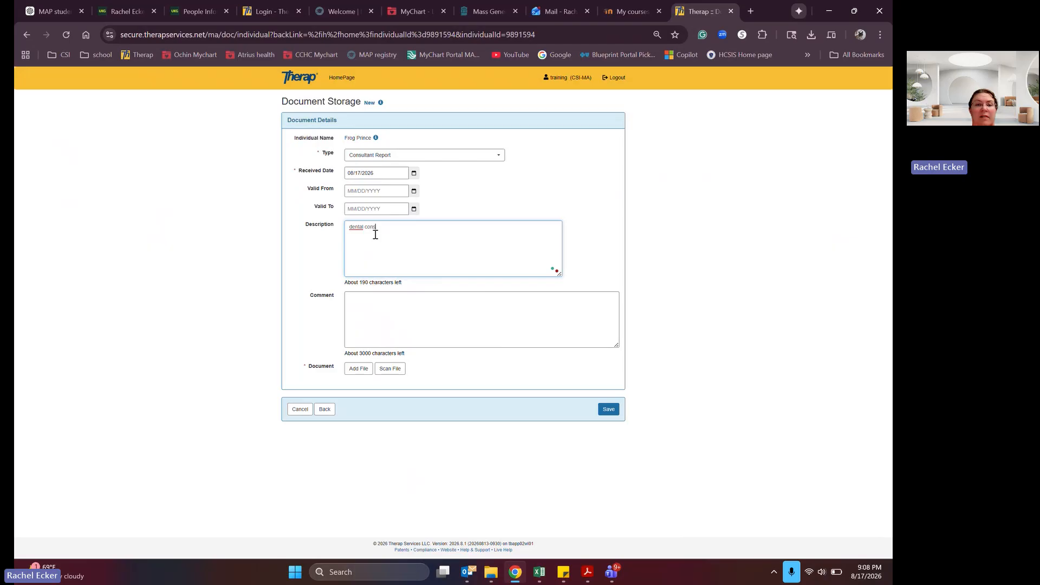
{"action": "type", "text": "ult lab"}
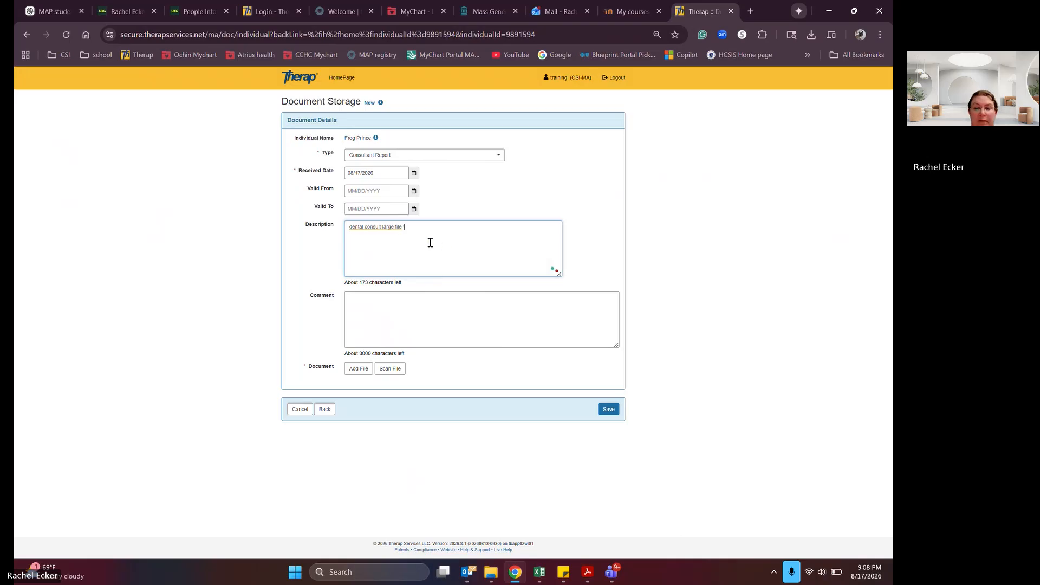
{"action": "type", "text": "from 8/"}
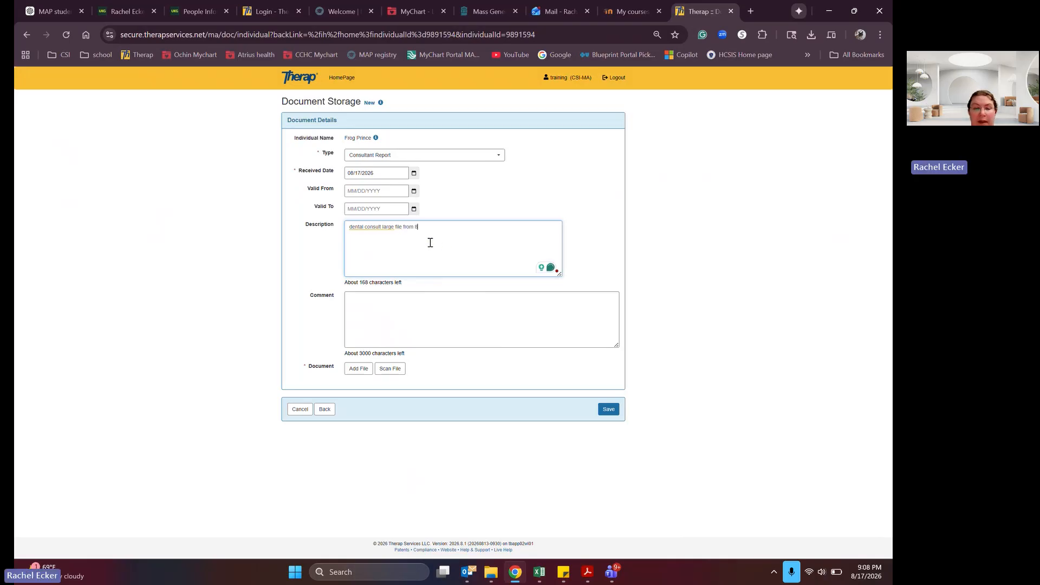
{"action": "type", "text": "17"}
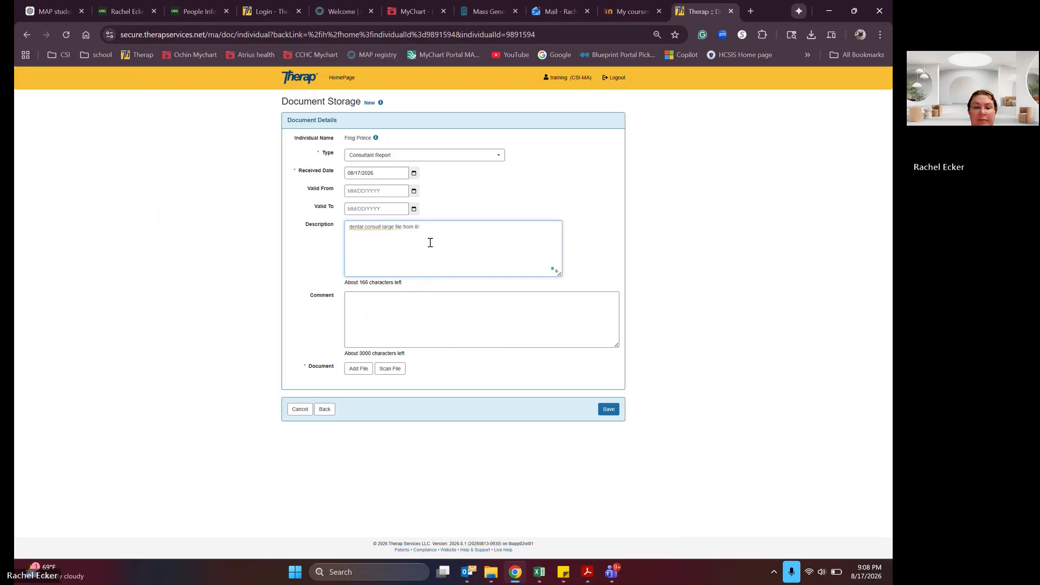
{"action": "type", "text": "/26"}
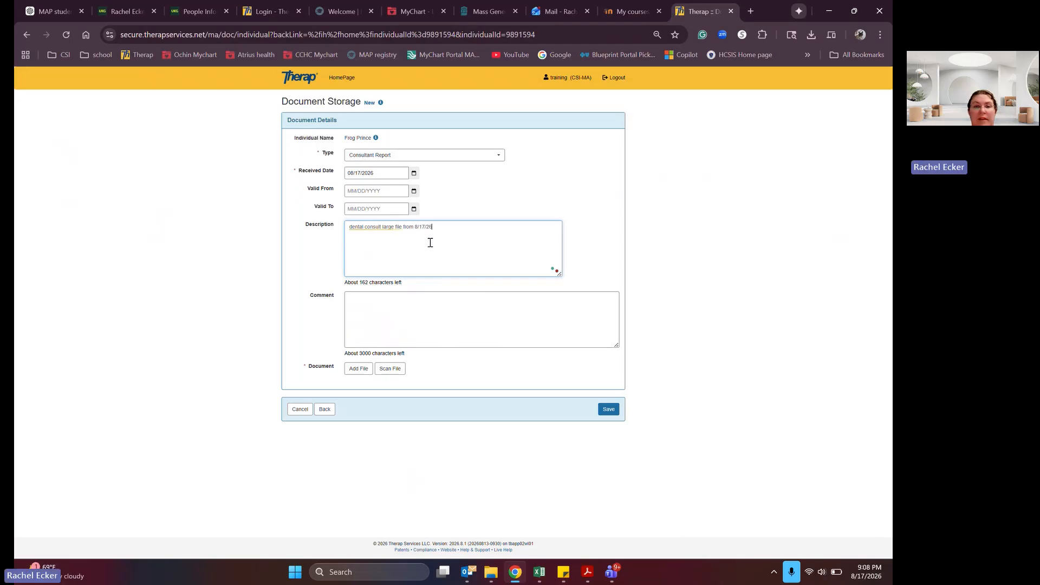
- Start adding a file to the new Document Storage entry and search the shared folder for "frog"
{"action": "left_click", "coordinate": [362, 367]}
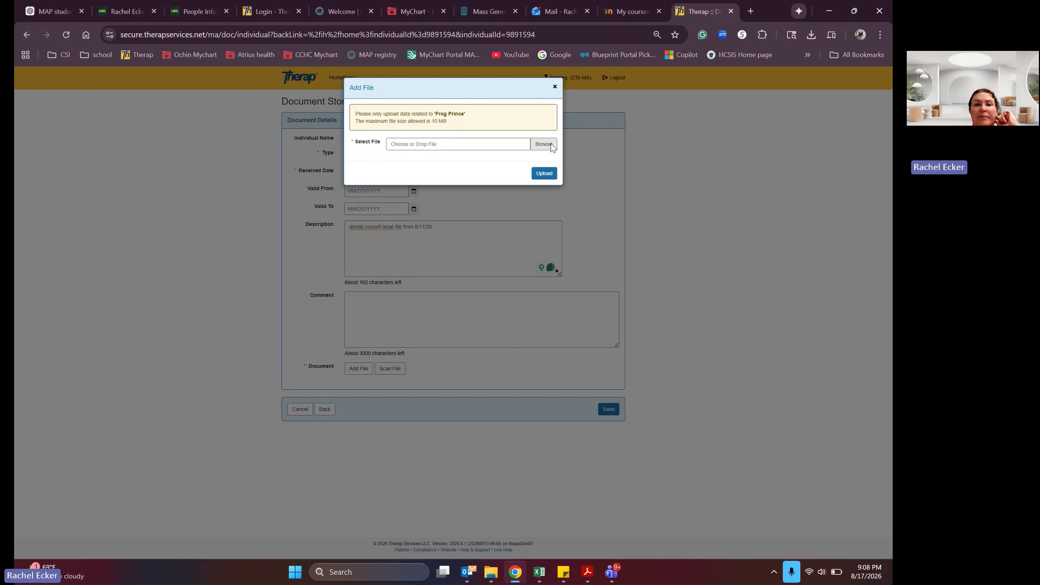
{"action": "left_click", "coordinate": [550, 145]}
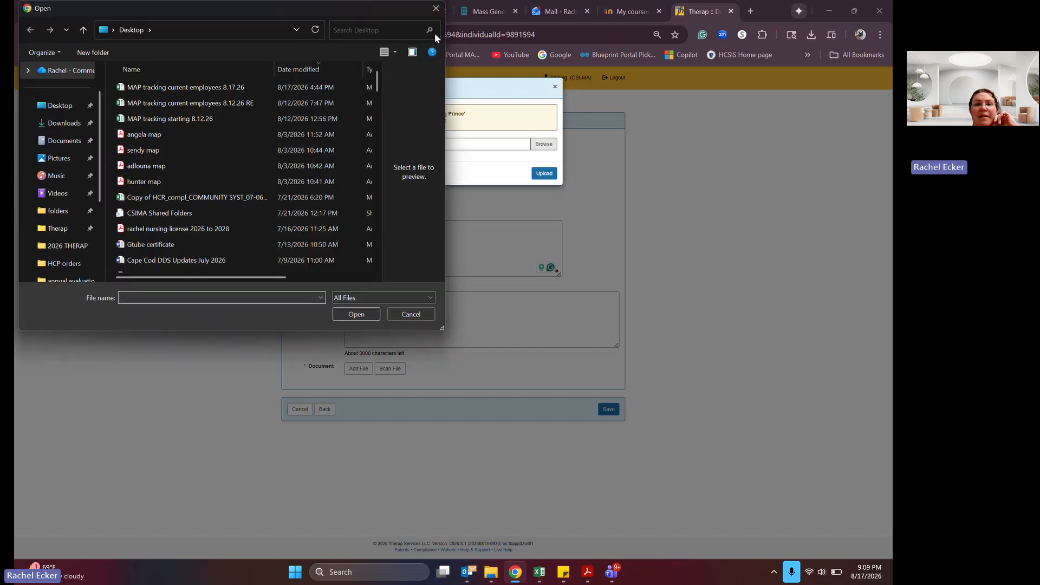
{"action": "left_click", "coordinate": [411, 314]}
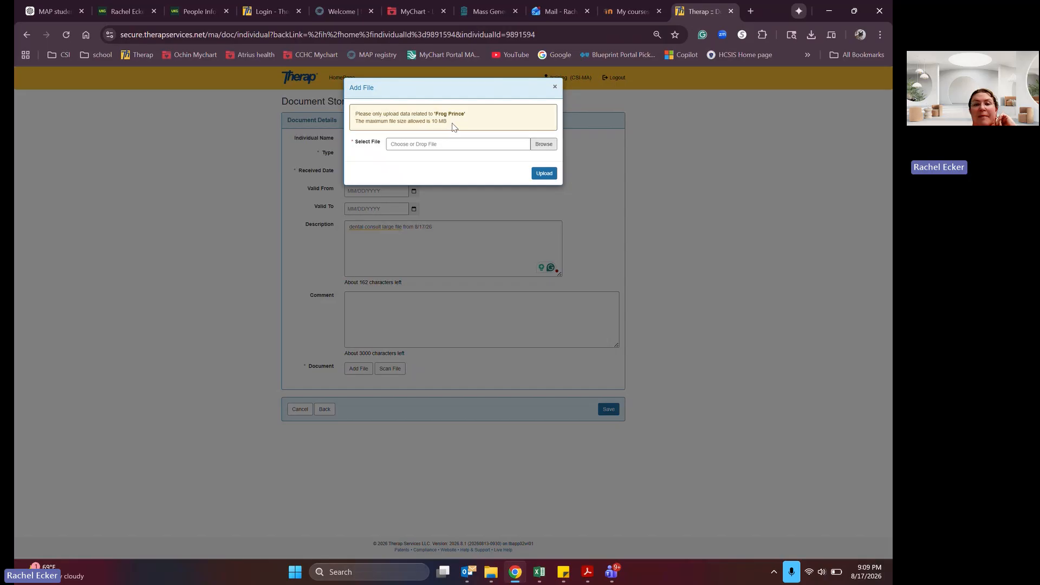
{"action": "left_click", "coordinate": [544, 144]}
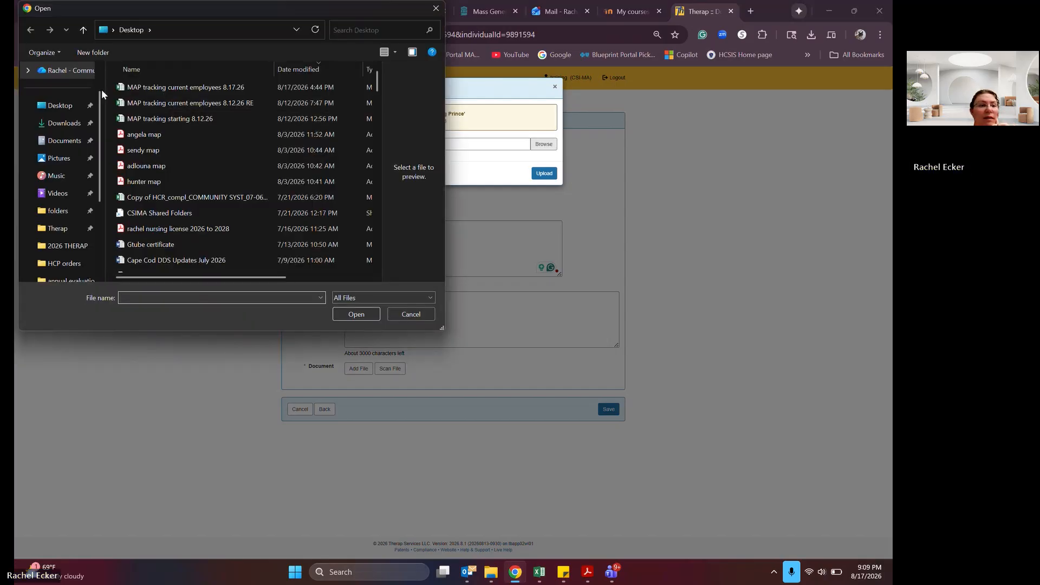
{"action": "left_click_drag", "start_coordinate": [98, 165], "coordinate": [103, 206]}
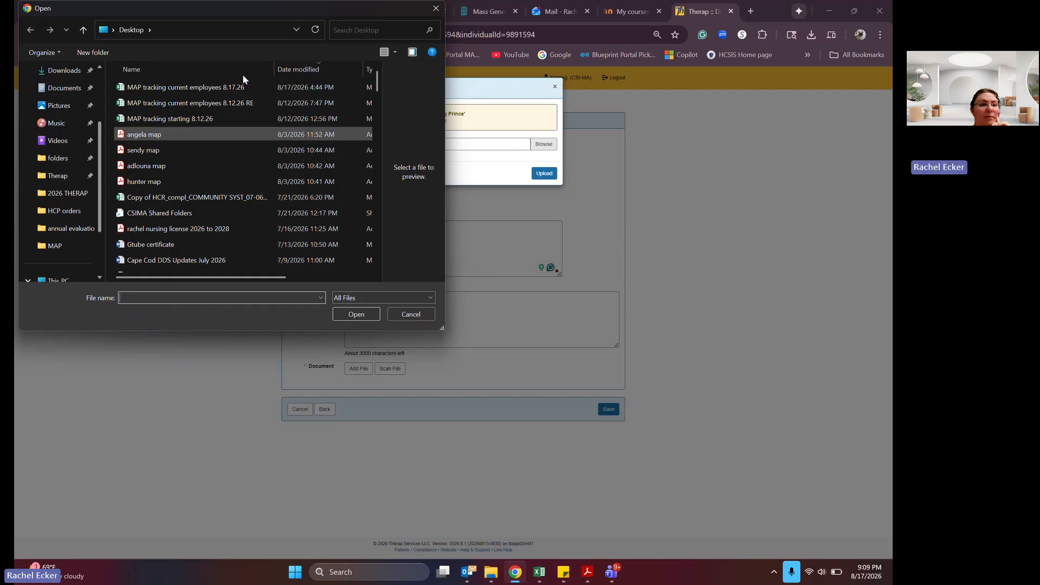
{"action": "left_click", "coordinate": [367, 28]}
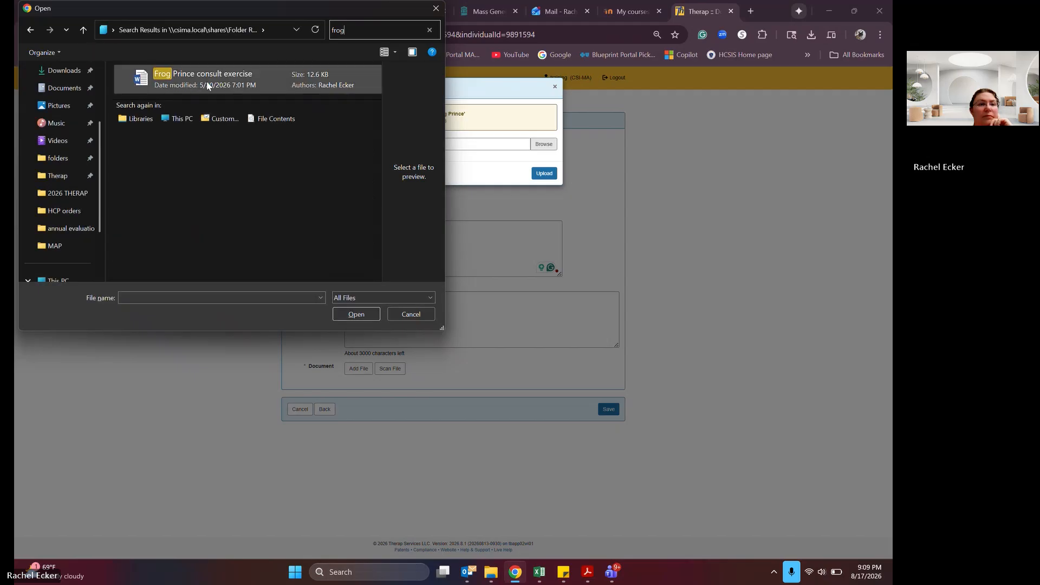
- Upload the "Frog prince consult" file to the entry and save the Document Storage form
{"action": "left_click", "coordinate": [235, 103]}
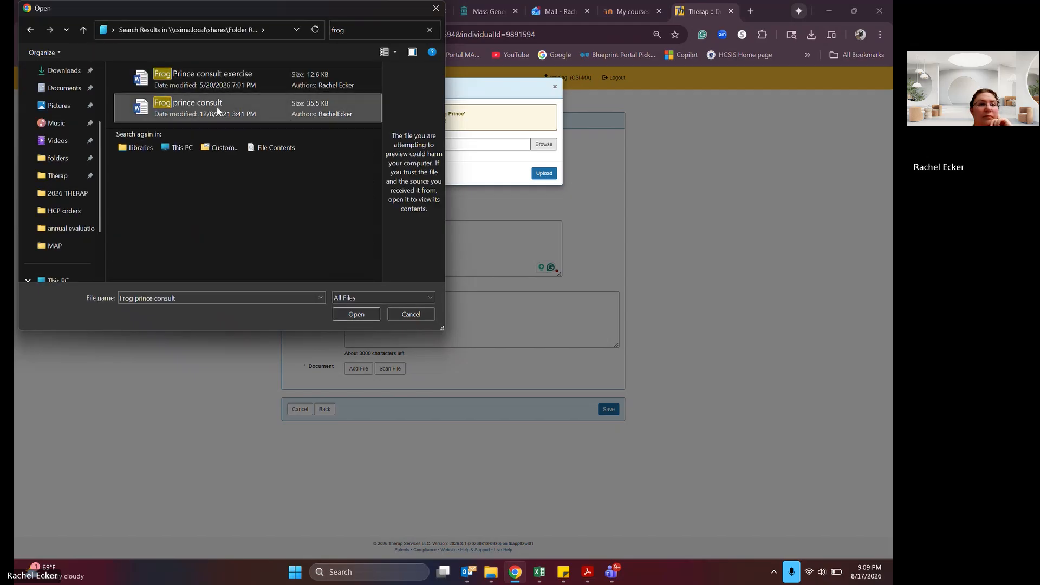
{"action": "left_click", "coordinate": [357, 315]}
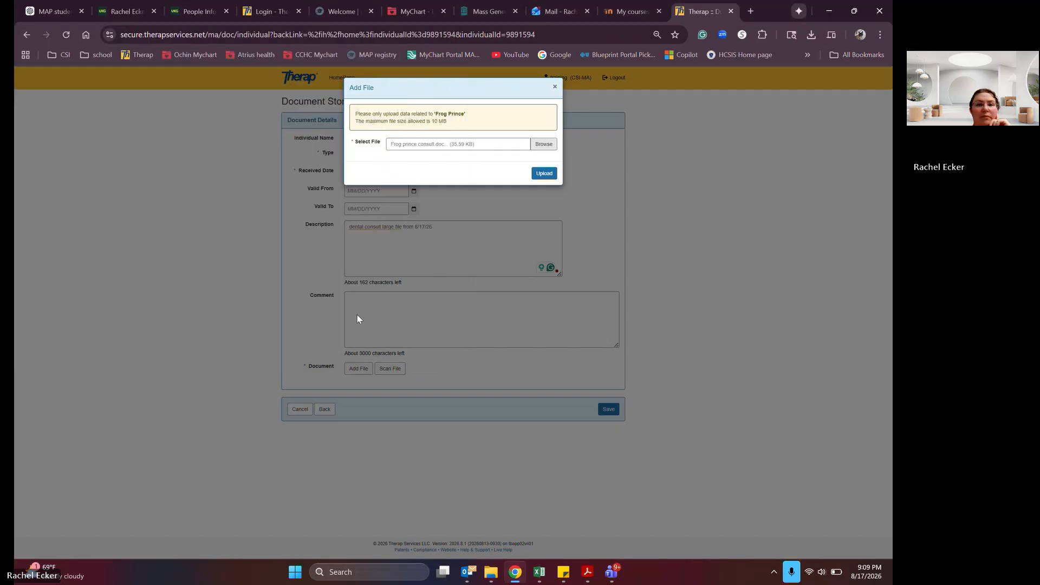
{"action": "left_click", "coordinate": [543, 174]}
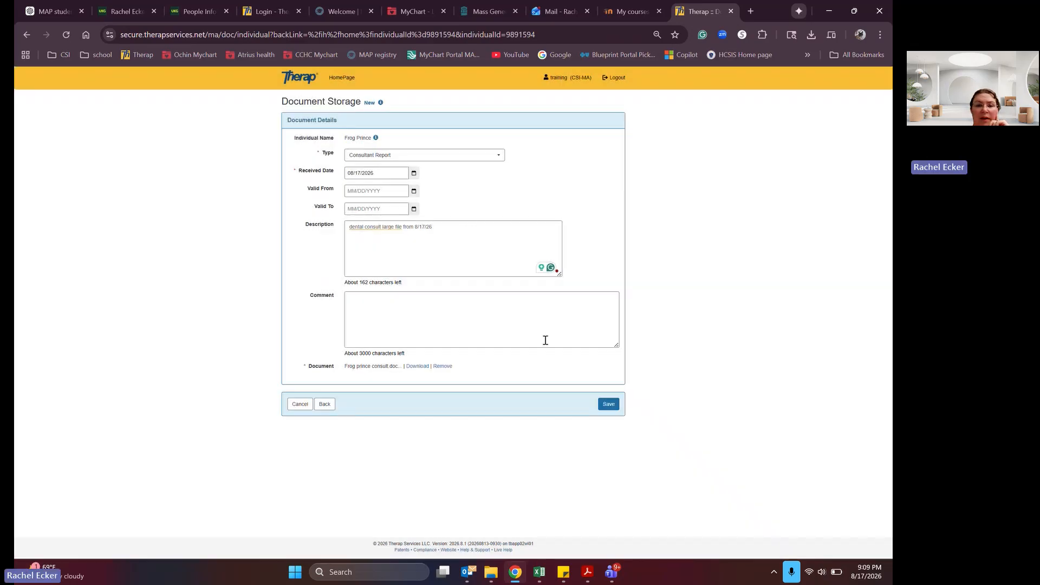
{"action": "left_click", "coordinate": [609, 405]}
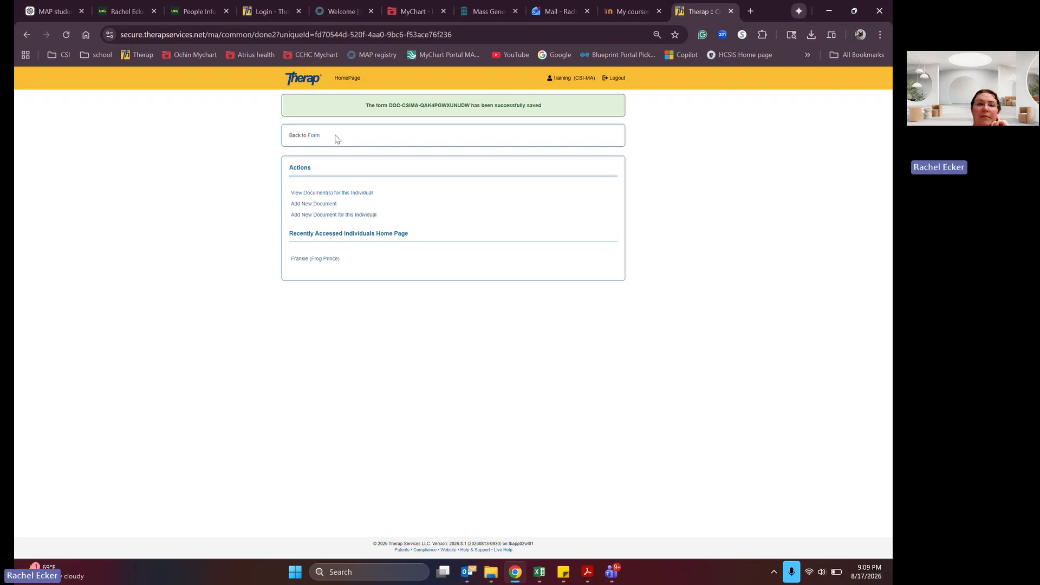
- From the demo individual's home page, search all their Health Tracking appointments and sort them by appointment date, newest first
{"action": "left_click", "coordinate": [347, 78]}
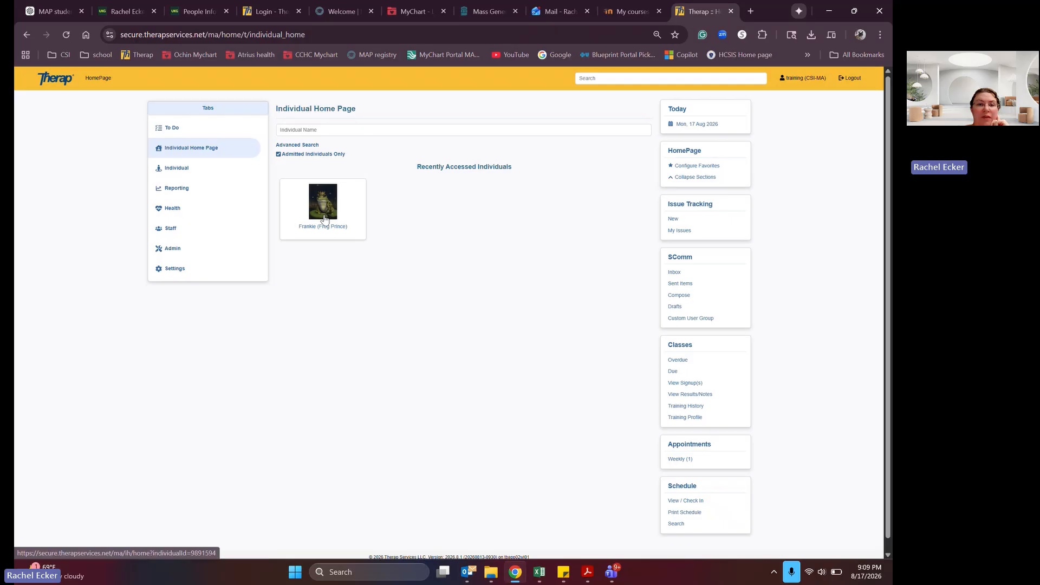
{"action": "left_click", "coordinate": [326, 219]}
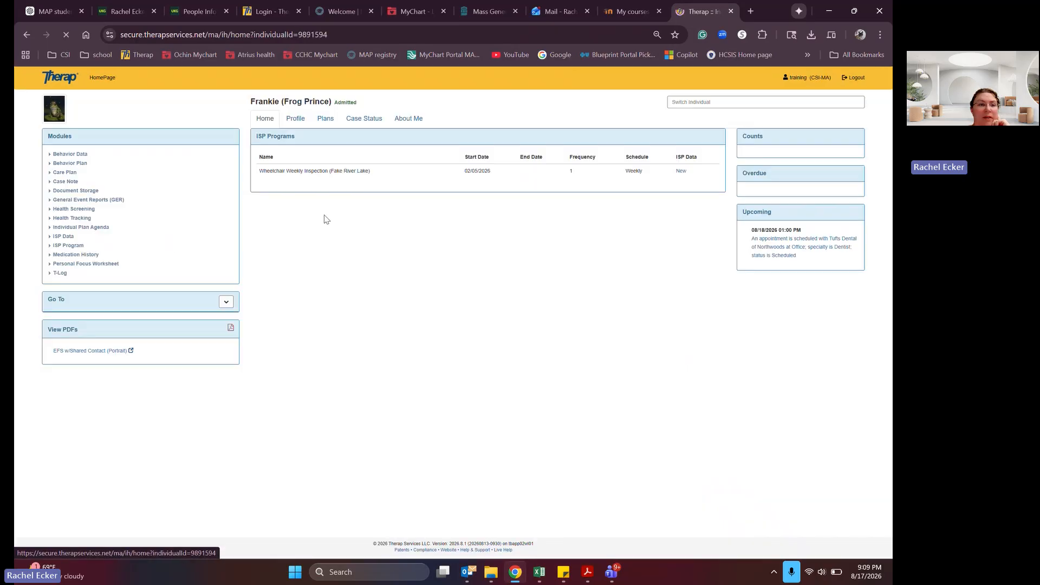
{"action": "left_click", "coordinate": [81, 219]}
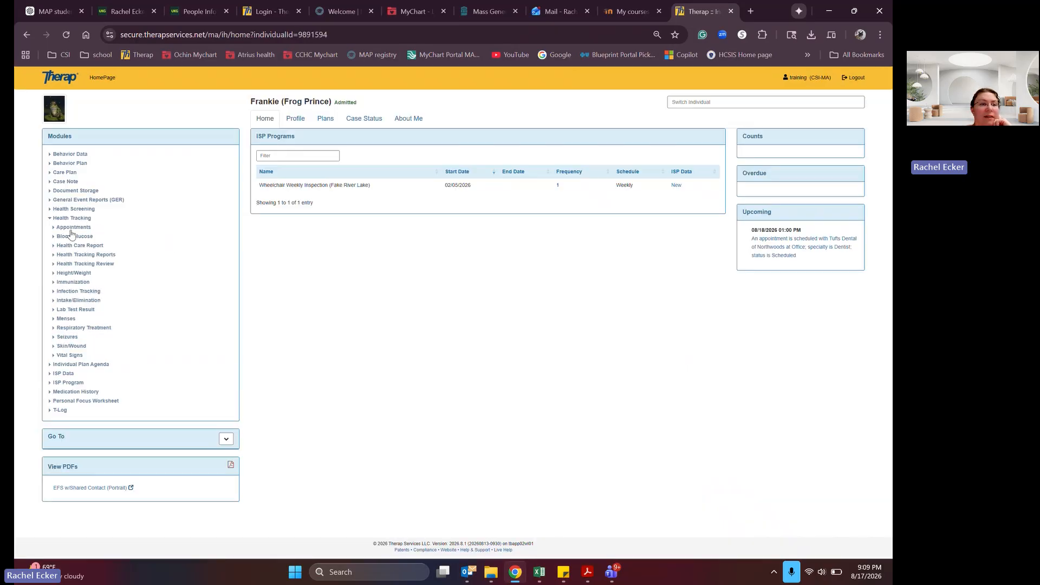
{"action": "left_click", "coordinate": [75, 228]}
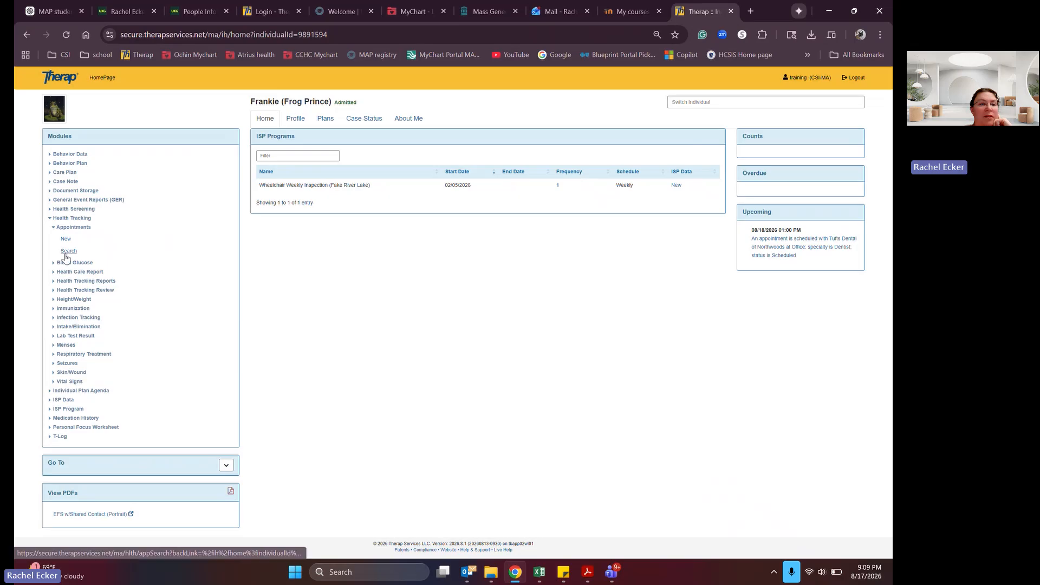
{"action": "left_click", "coordinate": [69, 251]}
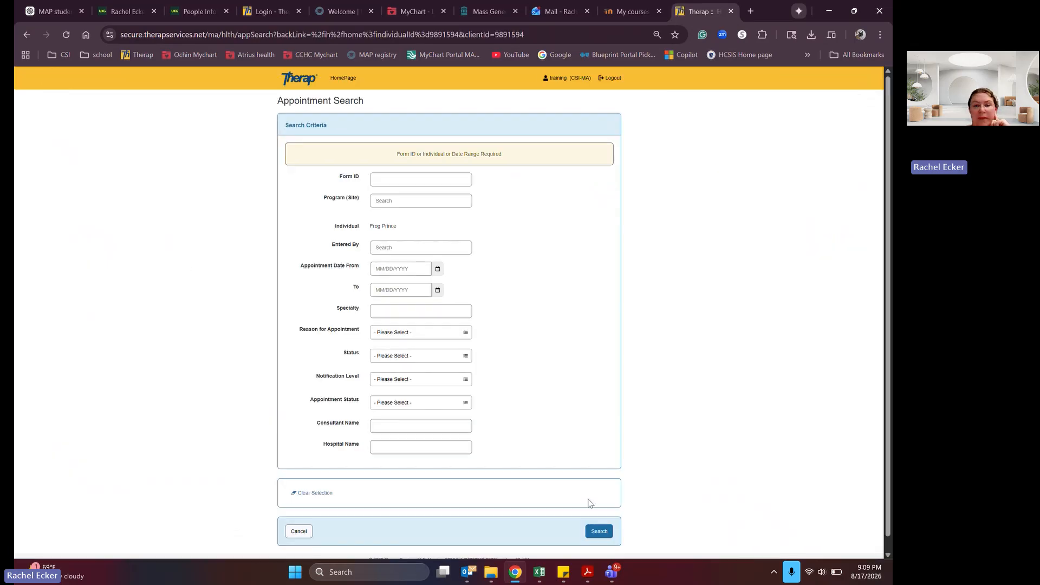
{"action": "left_click", "coordinate": [600, 531]}
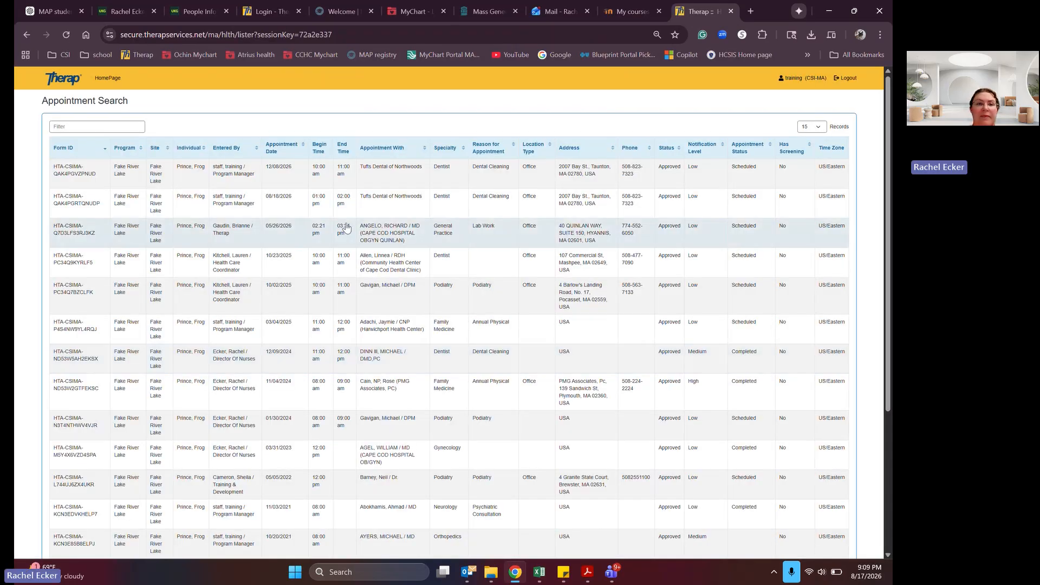
{"action": "left_click", "coordinate": [299, 148]}
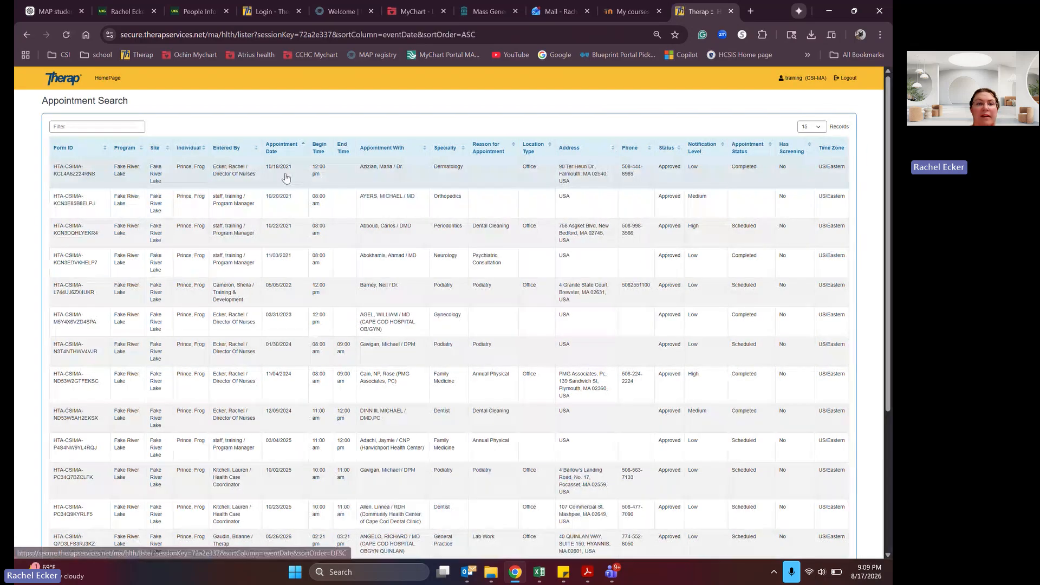
{"action": "left_click", "coordinate": [303, 147]}
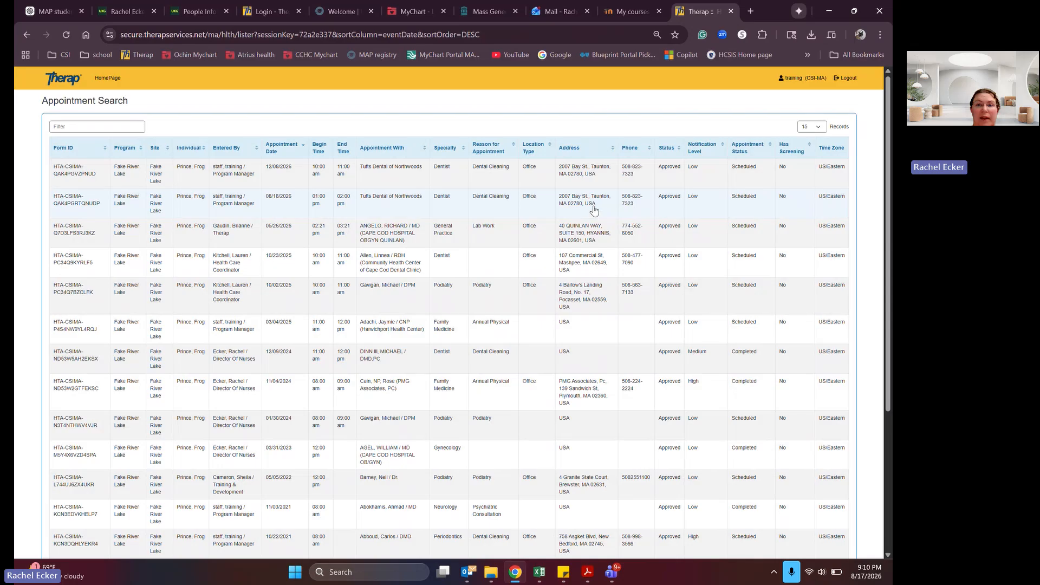
- Set the appointment status of the 08/18/2026 Tufts Dental of Northwoods visit to Completed and submit the form
{"action": "left_click", "coordinate": [753, 205]}
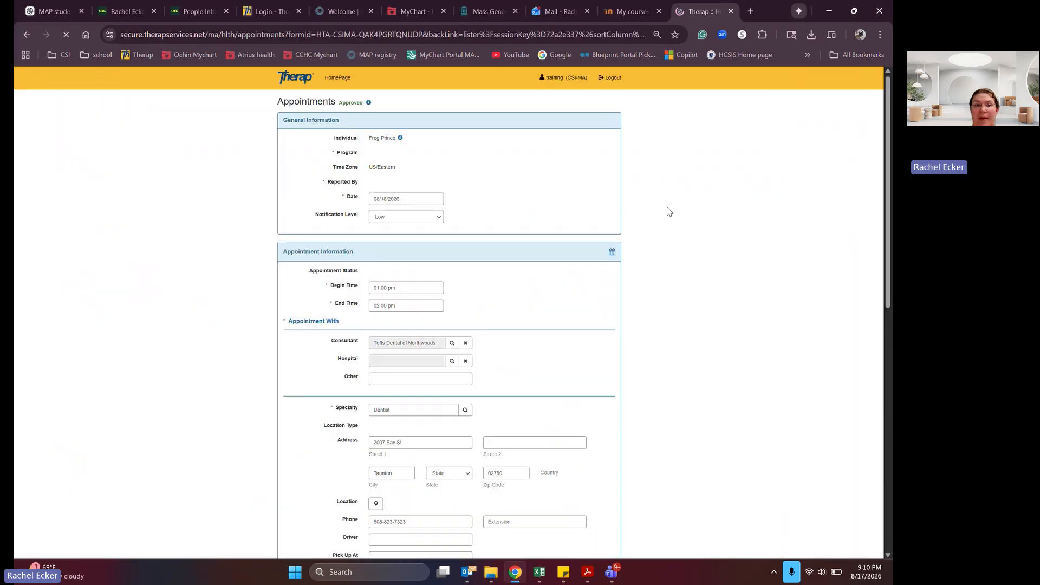
{"action": "scroll", "coordinate": [890, 179], "scroll_direction": "down", "scroll_amount": 1}
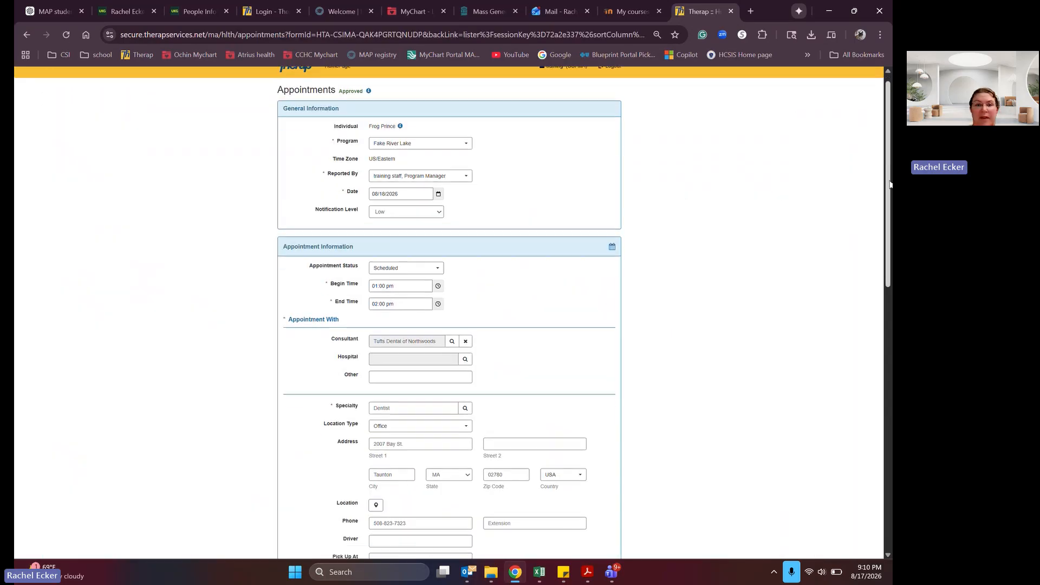
{"action": "left_click", "coordinate": [399, 269]}
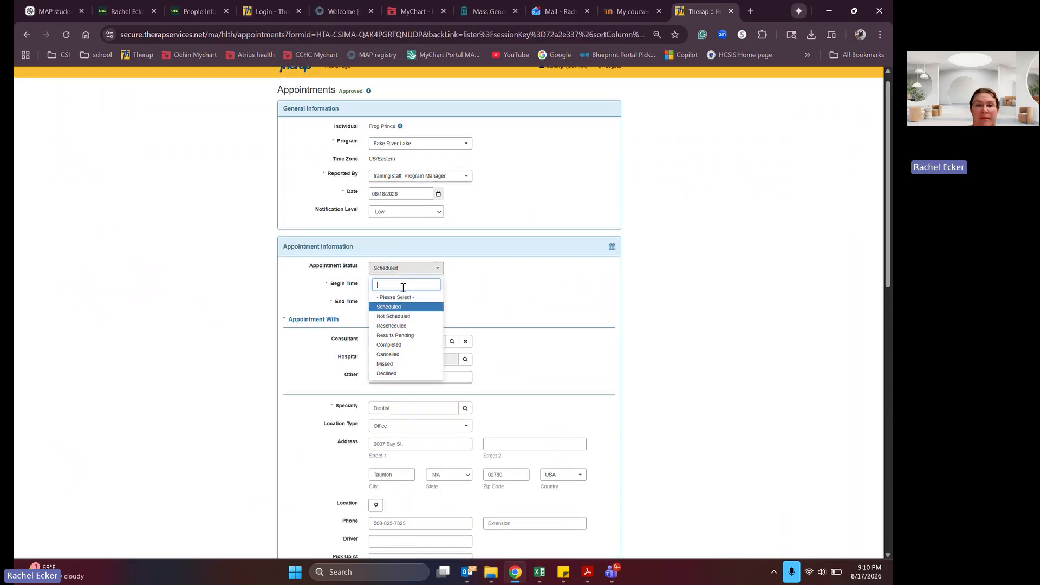
{"action": "left_click", "coordinate": [400, 346]}
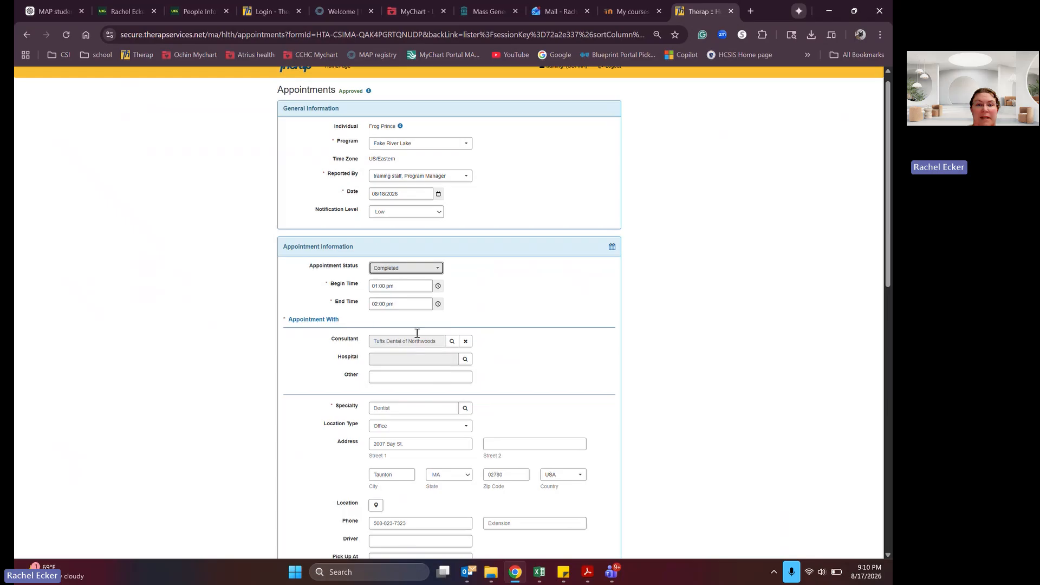
{"action": "scroll", "coordinate": [870, 460], "scroll_direction": "down", "scroll_amount": 15}
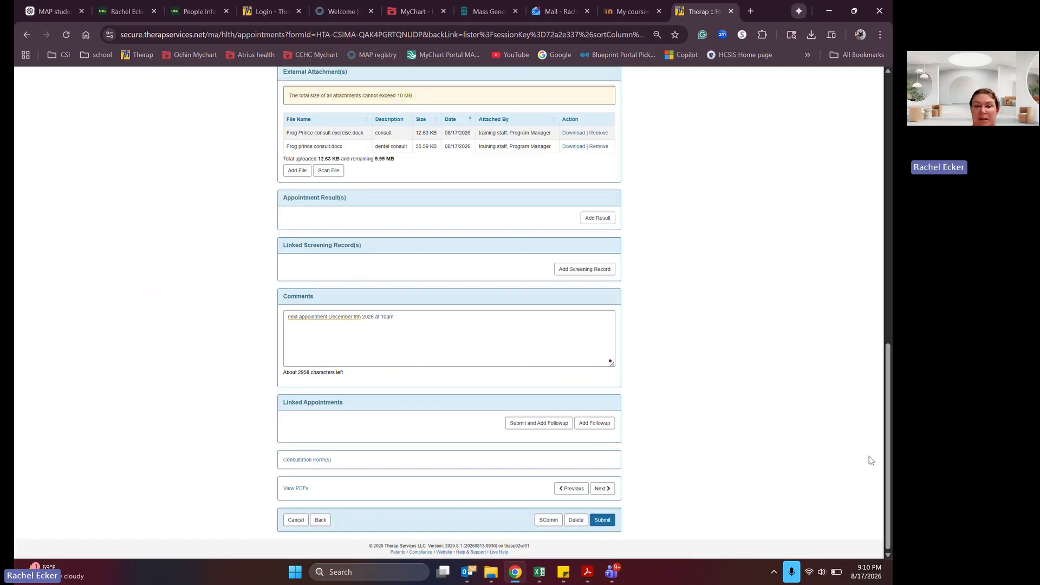
{"action": "left_click", "coordinate": [602, 520]}
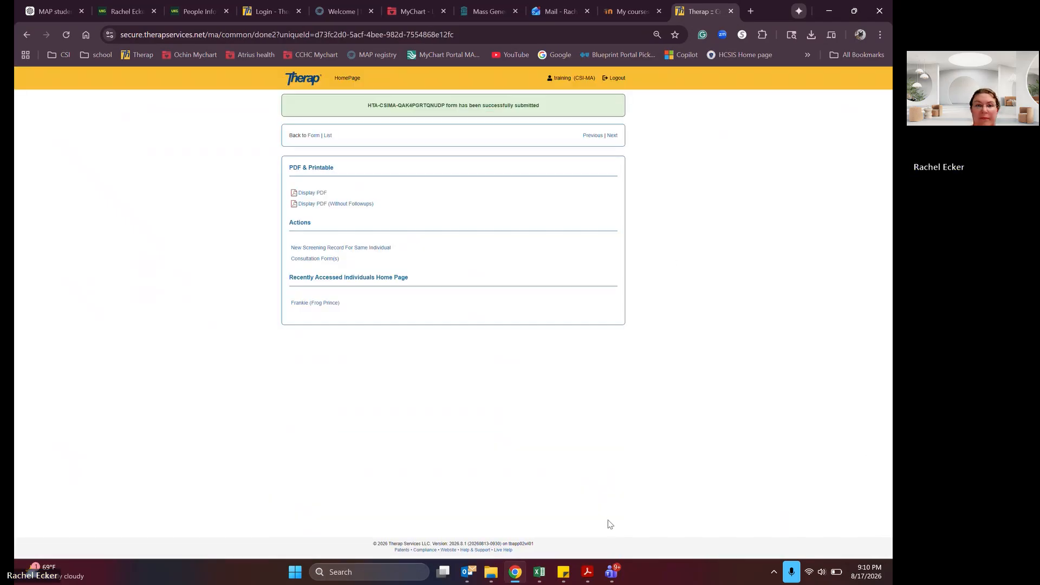
- Return to the appointment list and filter it by "phys"
{"action": "left_click", "coordinate": [328, 137]}
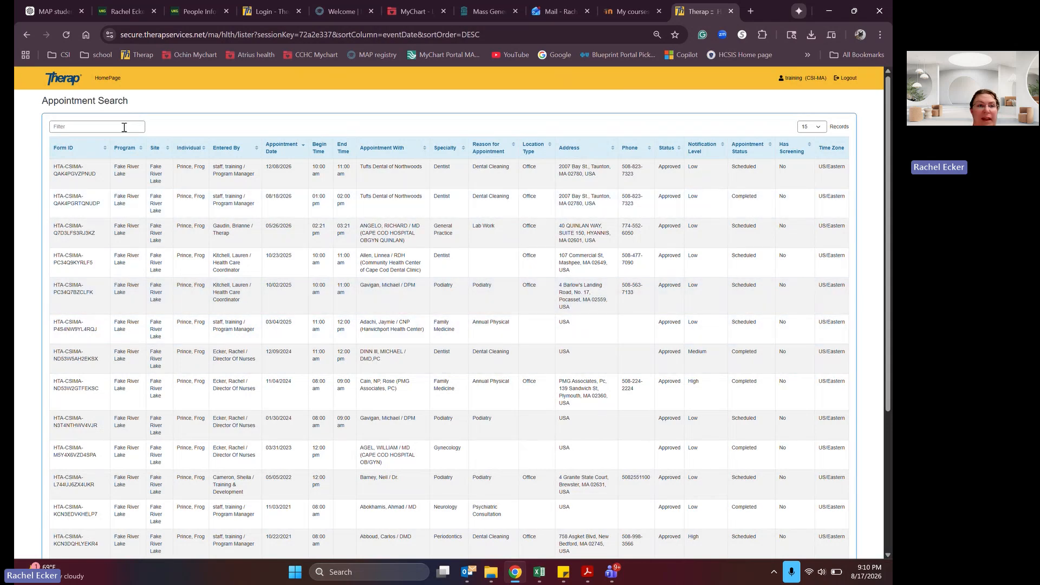
{"action": "type", "text": "hys"}
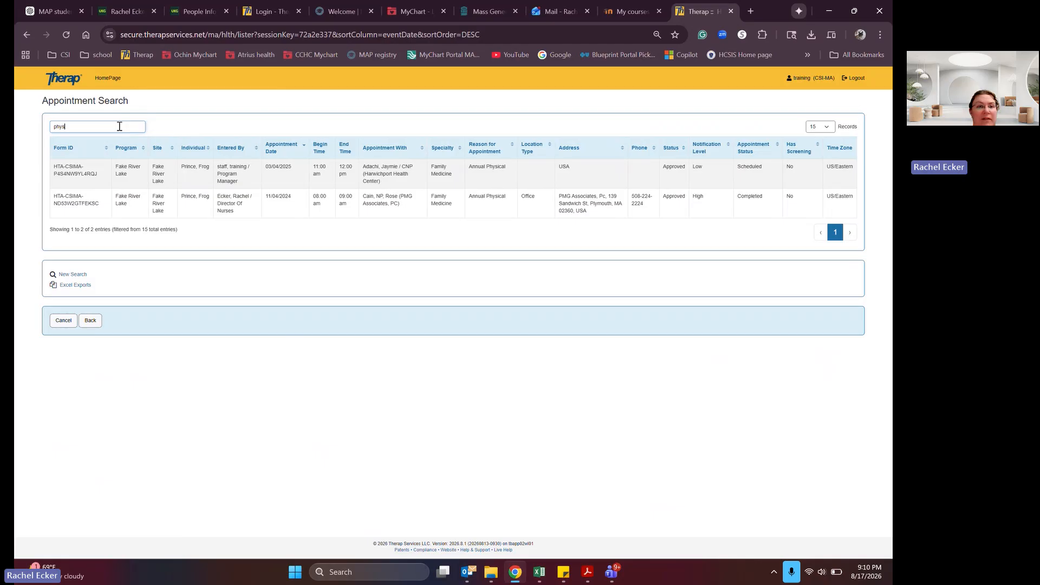